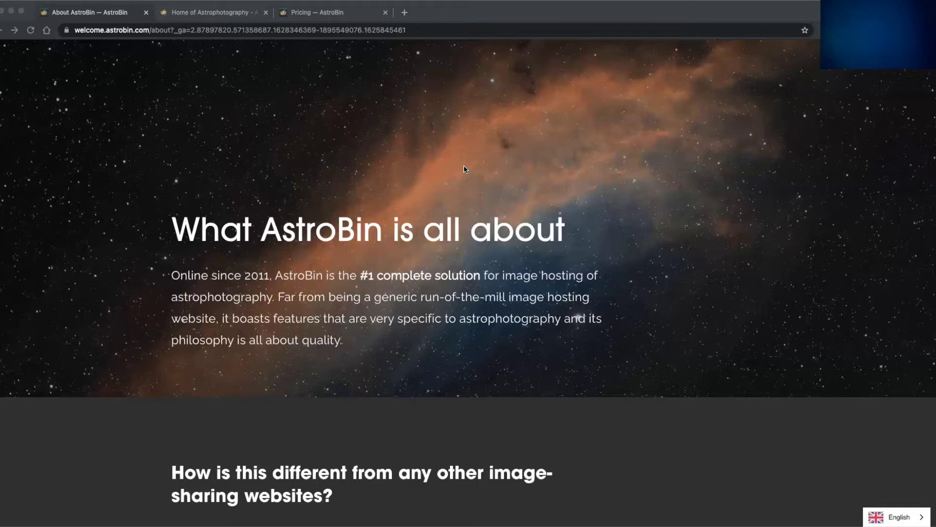
key("ctrl+Tab")
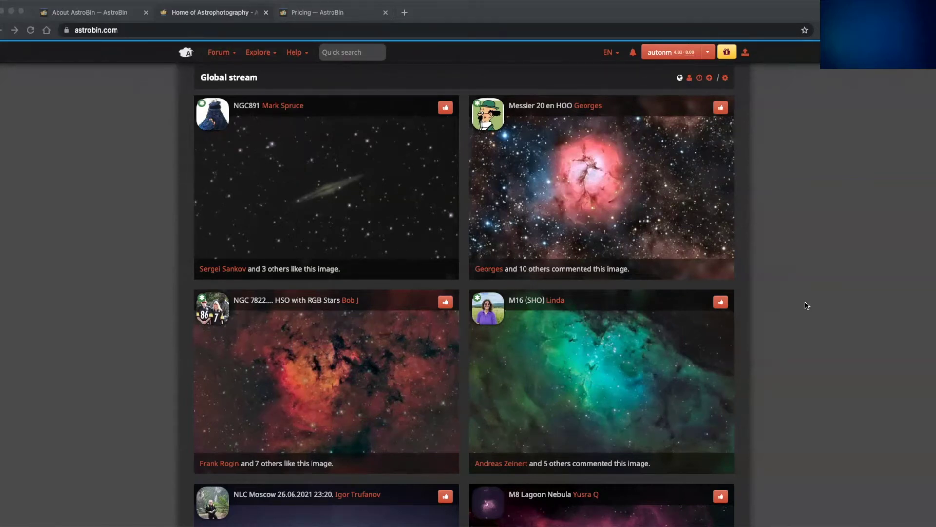
scroll(807, 305, "up", 3)
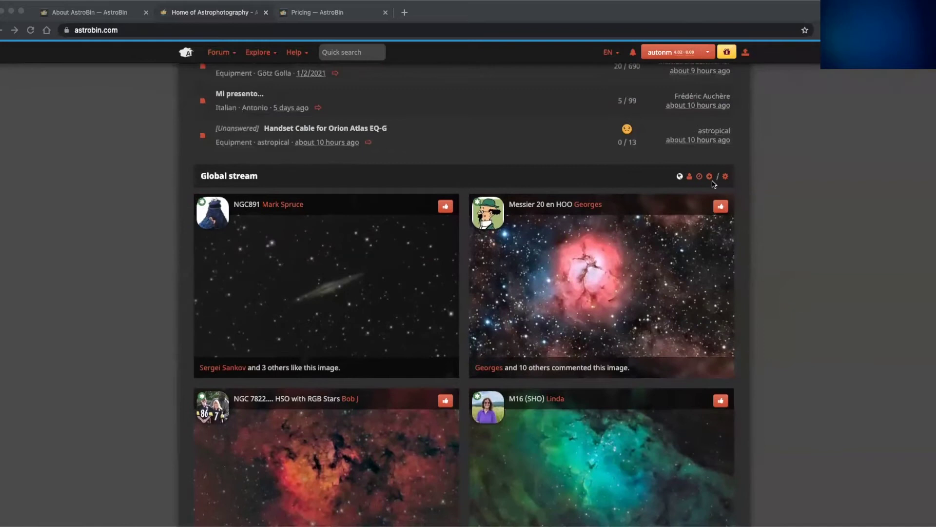
Step: Filter the home stream to followed users and browse the planet, nebula, comet, Sun and Moon thumbnails
left_click(710, 177)
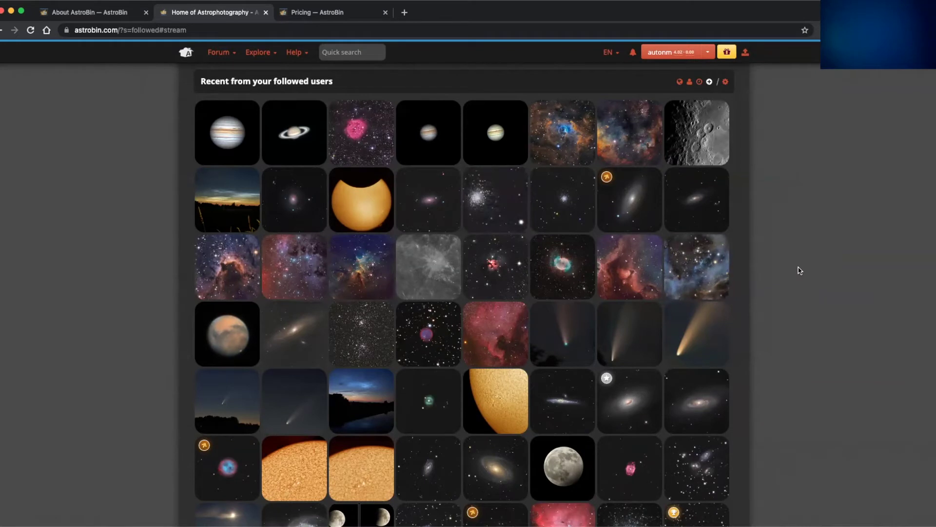
scroll(800, 270, "up", 1)
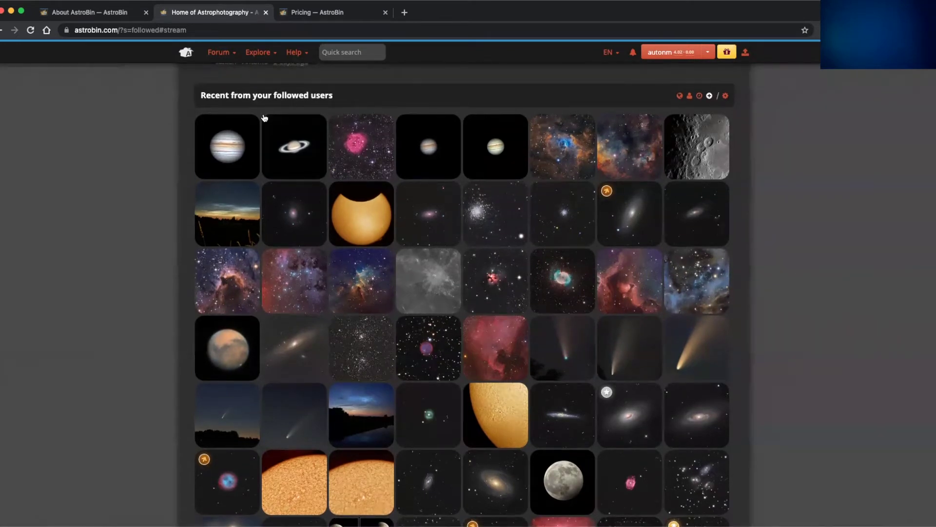
left_click_drag(211, 95, 321, 96)
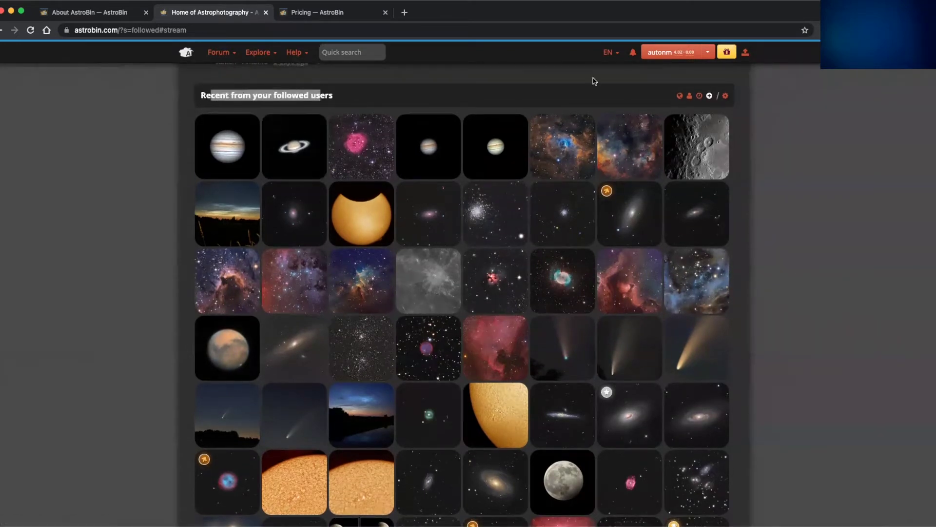
left_click(861, 204)
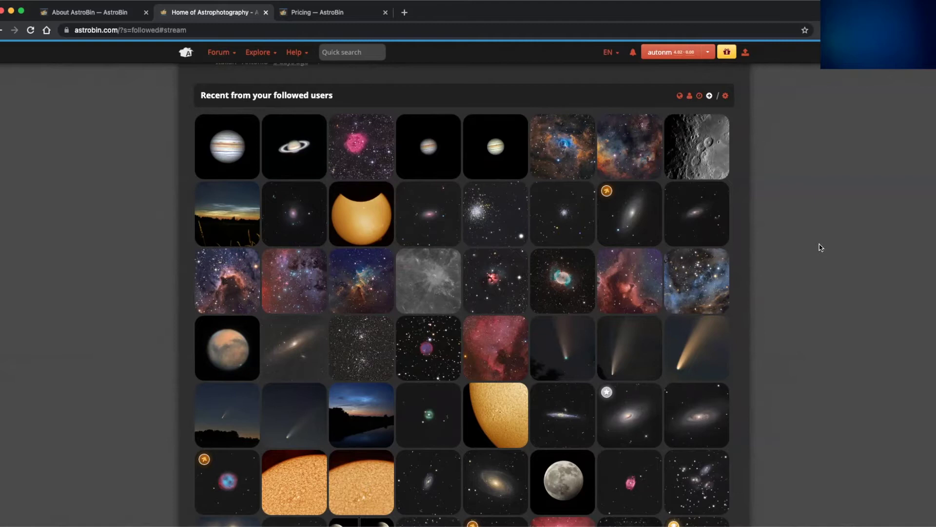
scroll(821, 247, "down", 1)
scroll(820, 247, "up", 2)
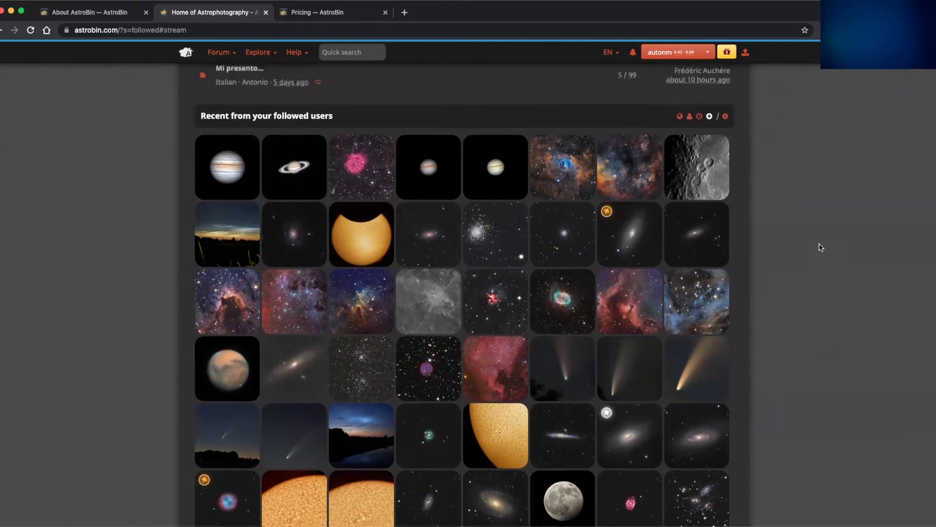
scroll(821, 247, "down", 1)
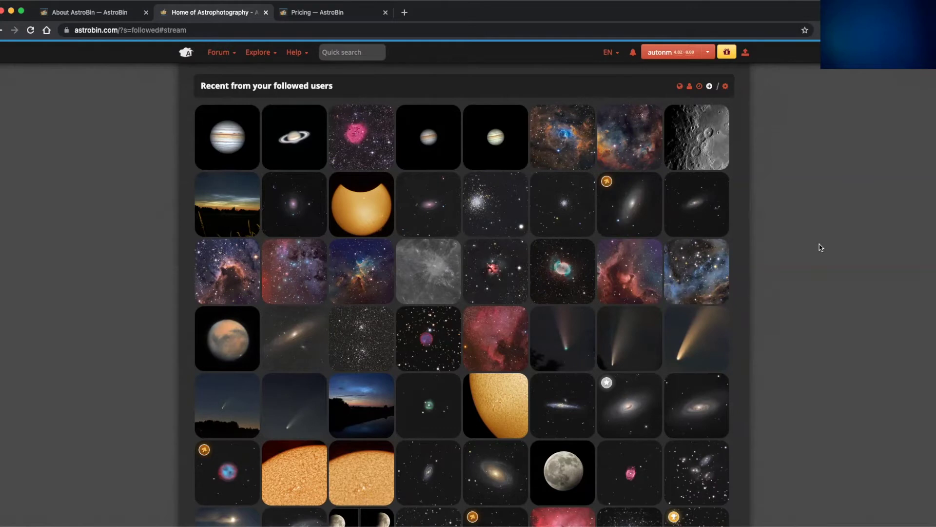
scroll(829, 232, "down", 1)
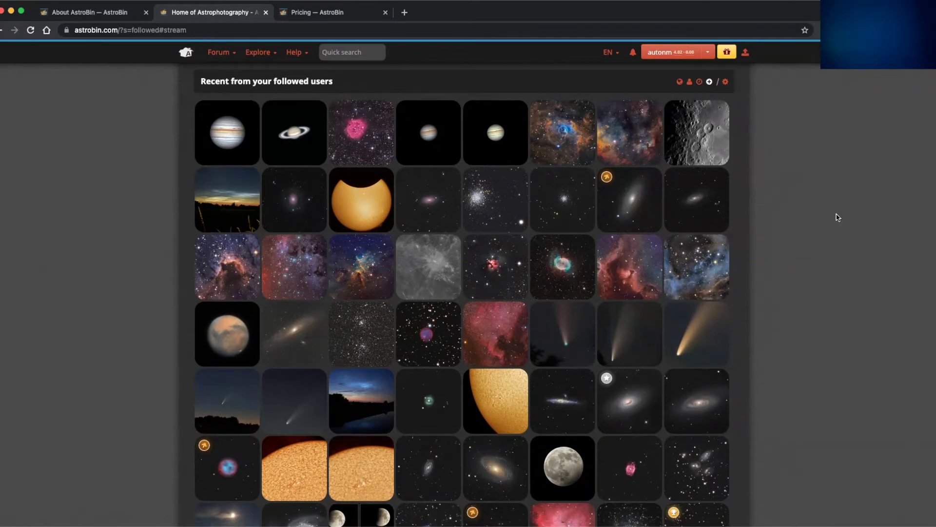
Step: Open Public Gallery from the account menu and view its 10 images and Ultimate subscription panel
left_click(708, 52)
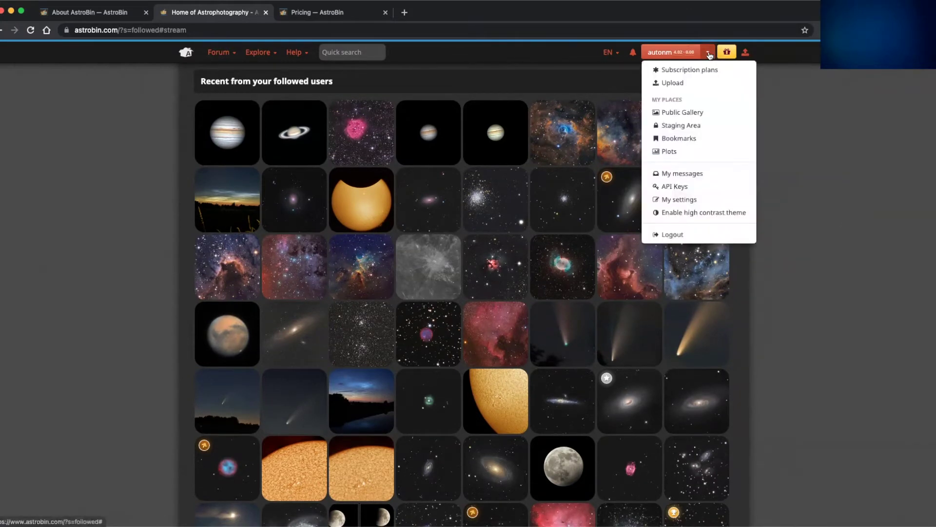
left_click(679, 116)
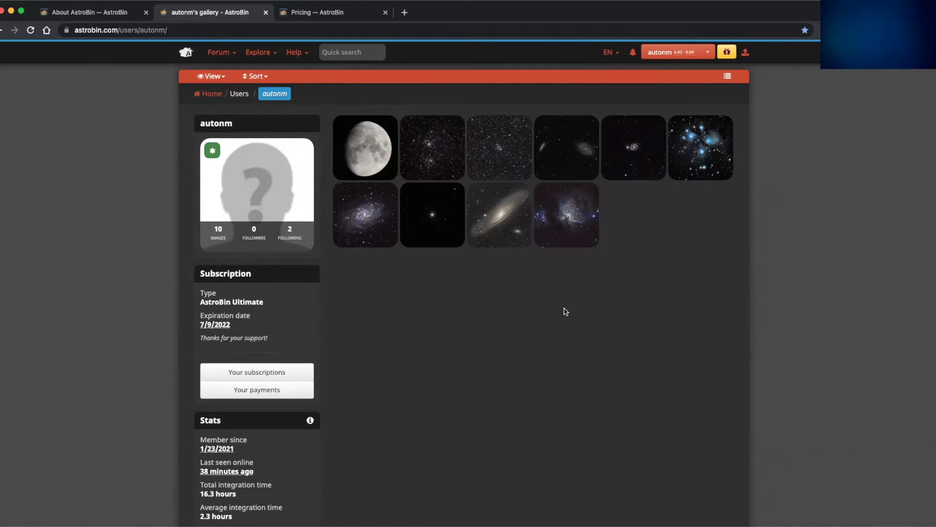
scroll(565, 311, "down", 1)
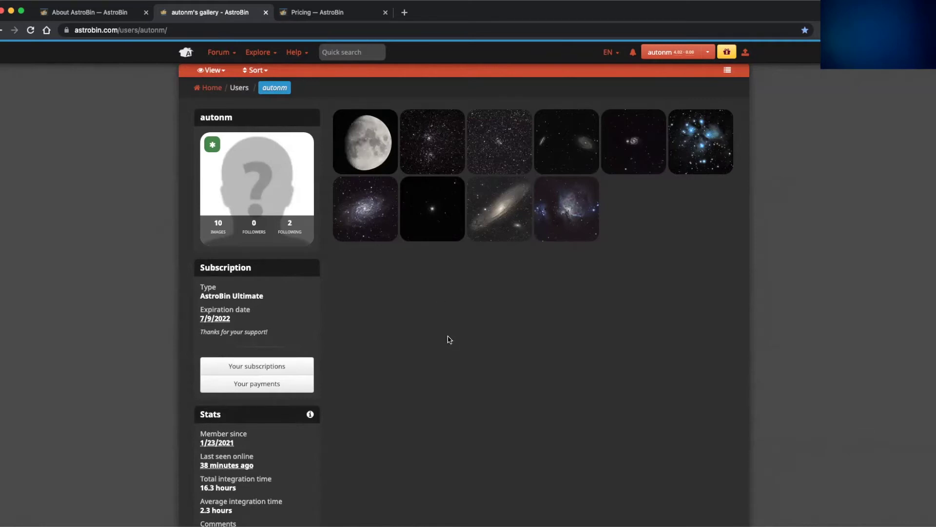
Step: Open the M42 Orion Nebula image and scroll through its technical card, description and 'Nice colors!' comment
left_click(579, 197)
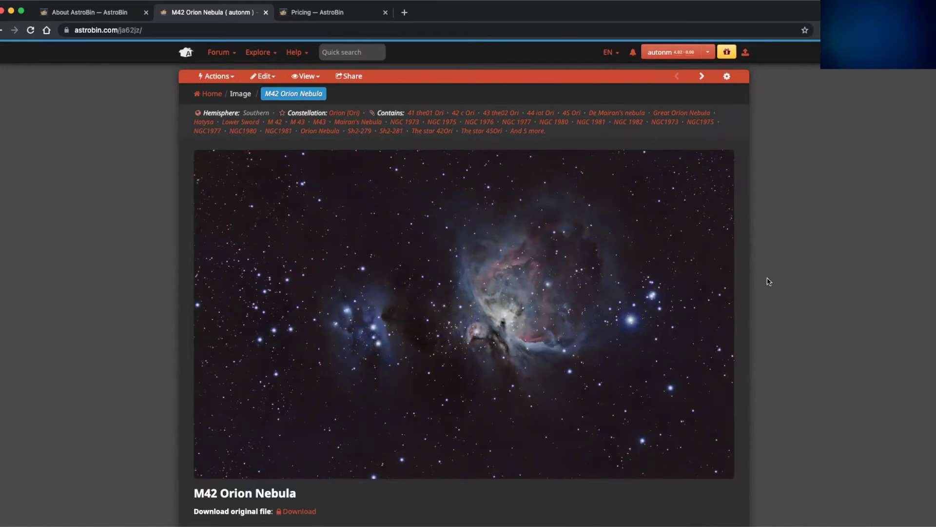
scroll(768, 282, "down", 7)
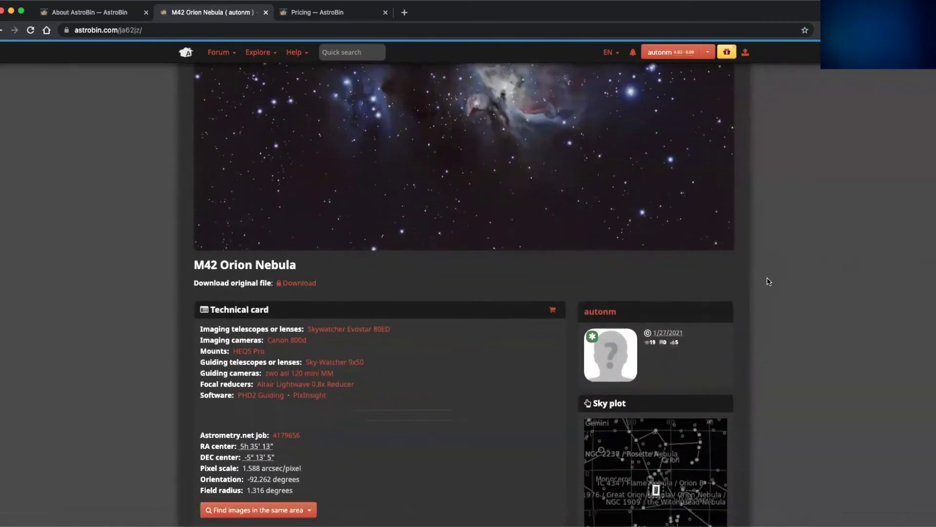
scroll(768, 282, "down", 5)
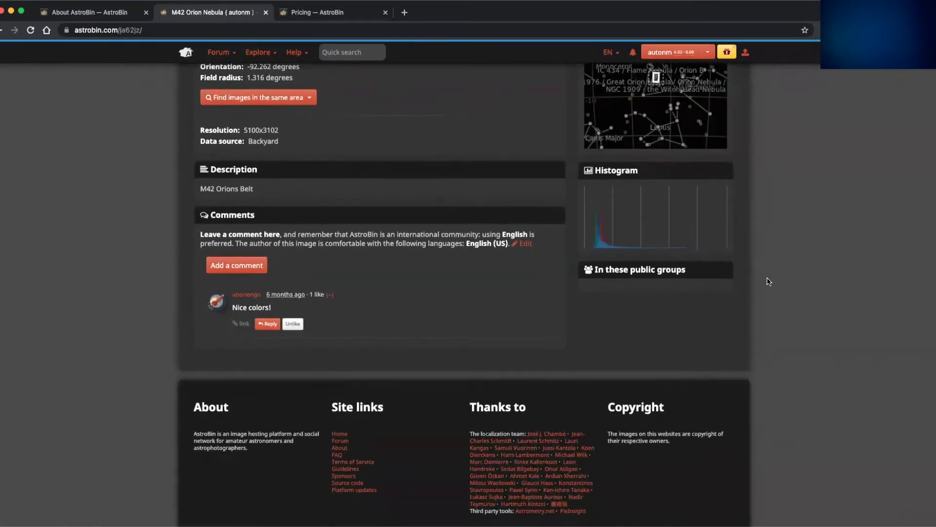
scroll(768, 282, "up", 12)
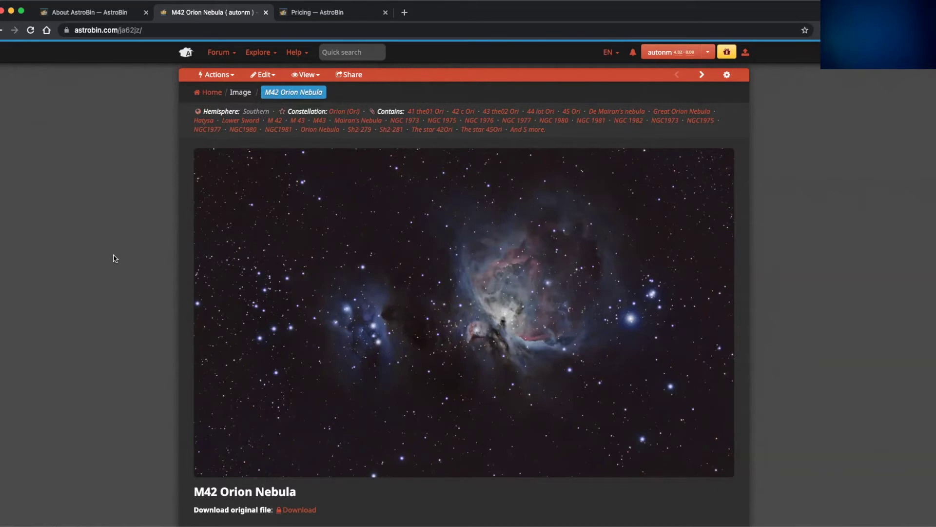
Step: Show the M42 plate-solve overlay labelling M43, NGC1977, NGC1980 and NGC1981 on a coordinate grid
mouse_move(263, 220)
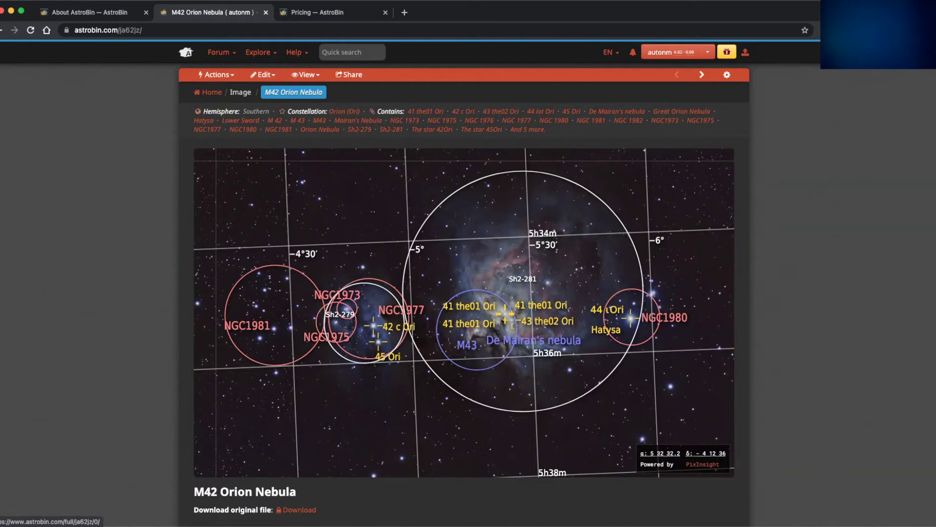
scroll(831, 238, "down", 6)
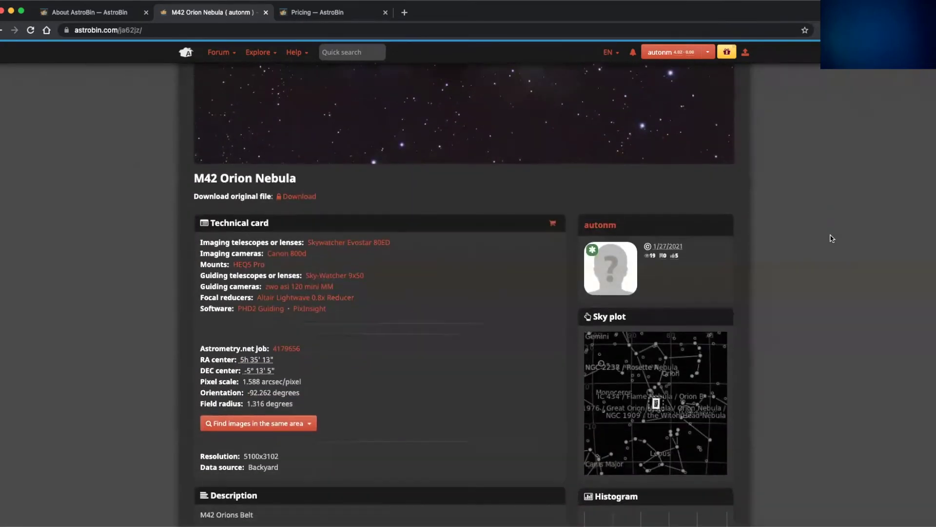
scroll(831, 237, "down", 1)
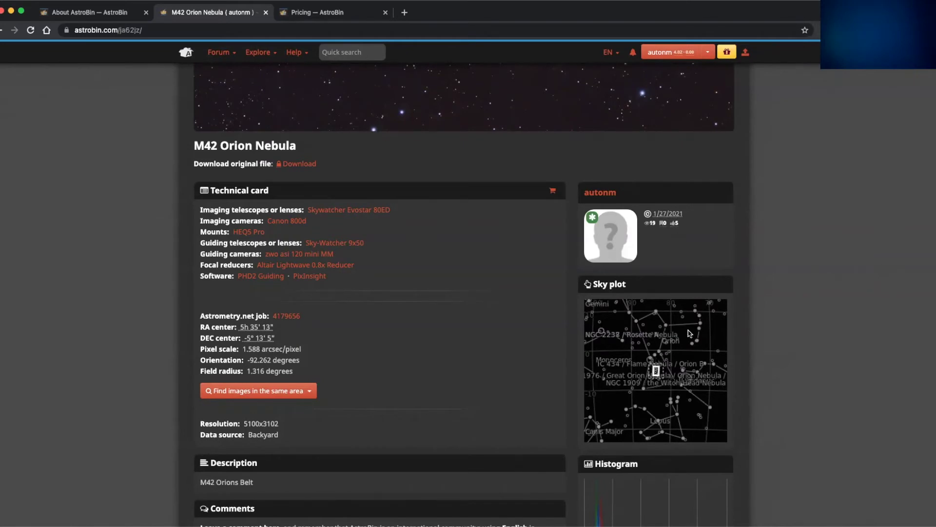
scroll(783, 343, "up", 7)
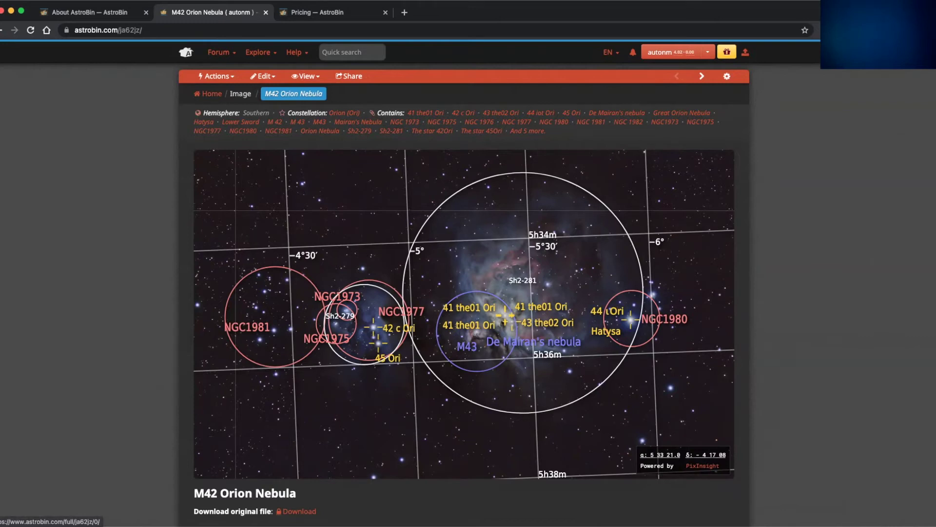
scroll(68, 190, "down", 8)
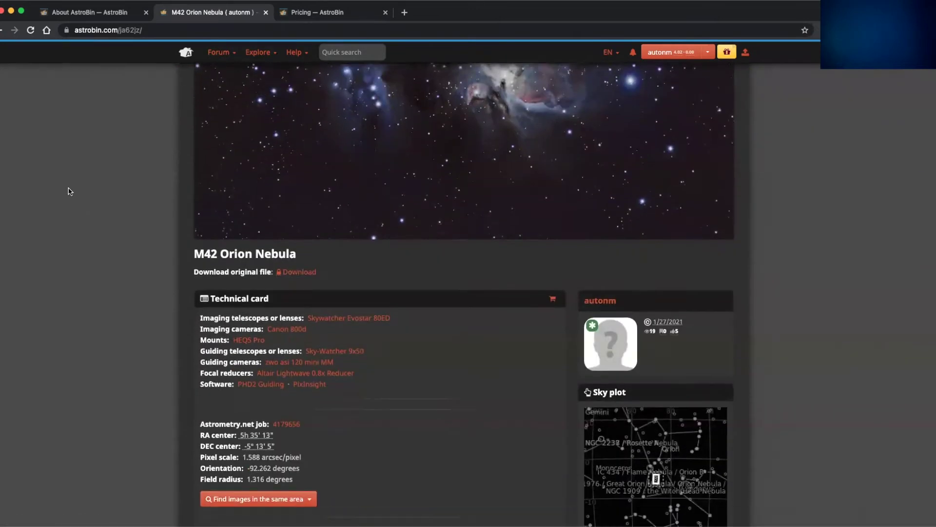
scroll(69, 190, "down", 1)
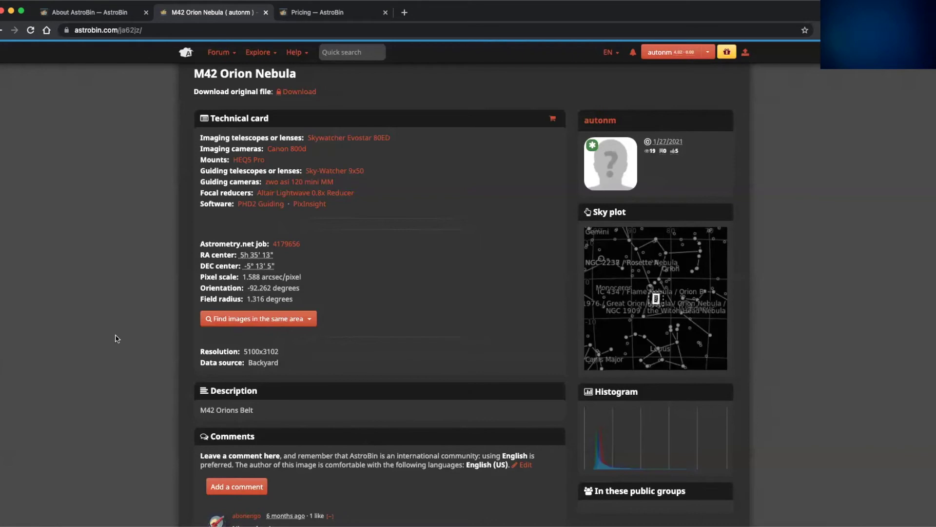
scroll(132, 247, "down", 3)
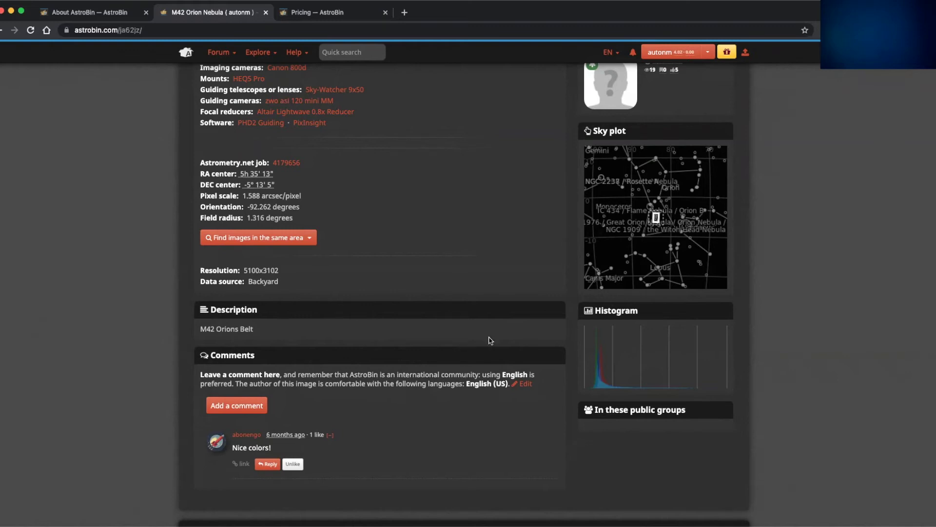
scroll(519, 305, "up", 10)
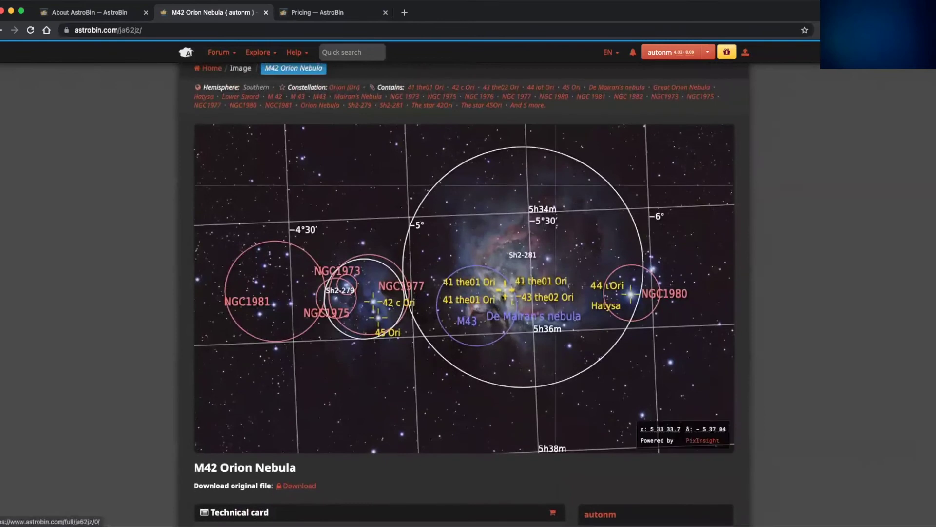
Step: Open the M42 photo at full size without annotations and zoom into part of the nebula
left_click(365, 174)
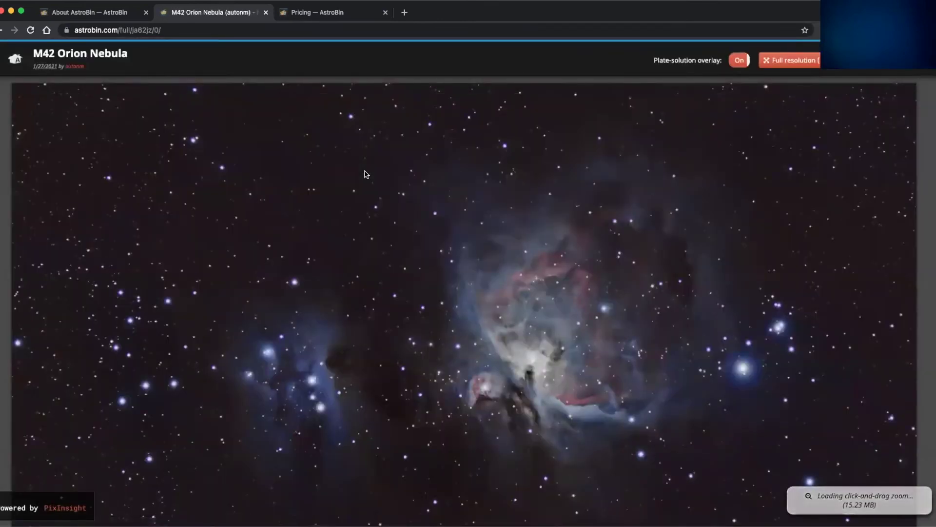
scroll(365, 175, "down", 3)
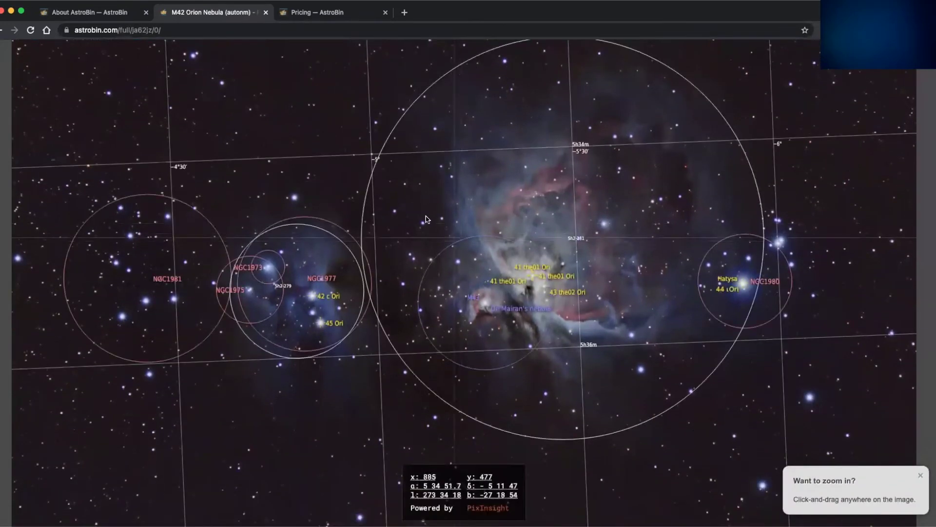
left_click(417, 207)
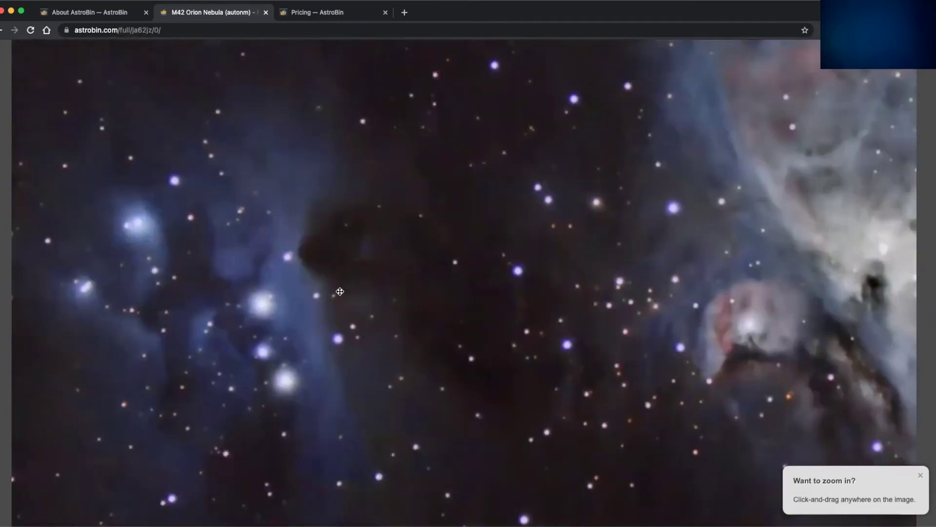
scroll(604, 273, "down", 5)
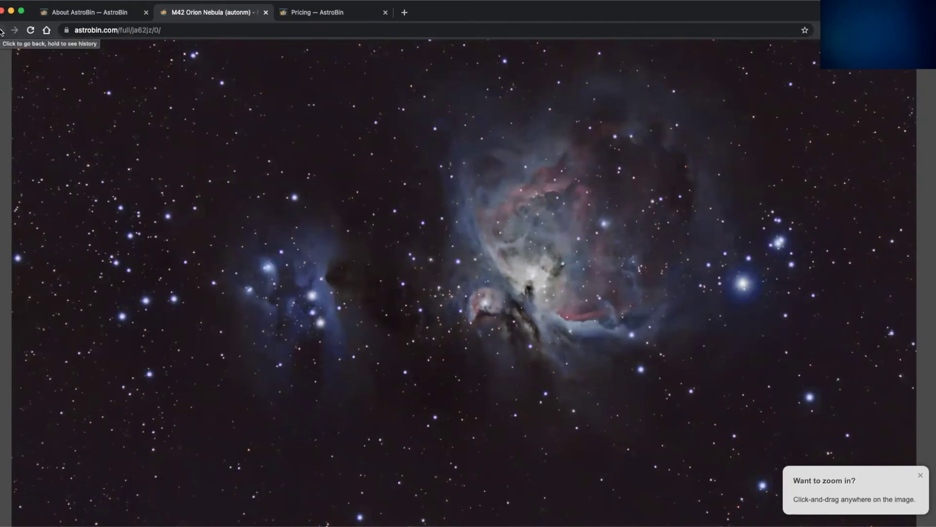
Step: Return to the image page, then enter M 45 as the subject filter in image search
left_click(1, 32)
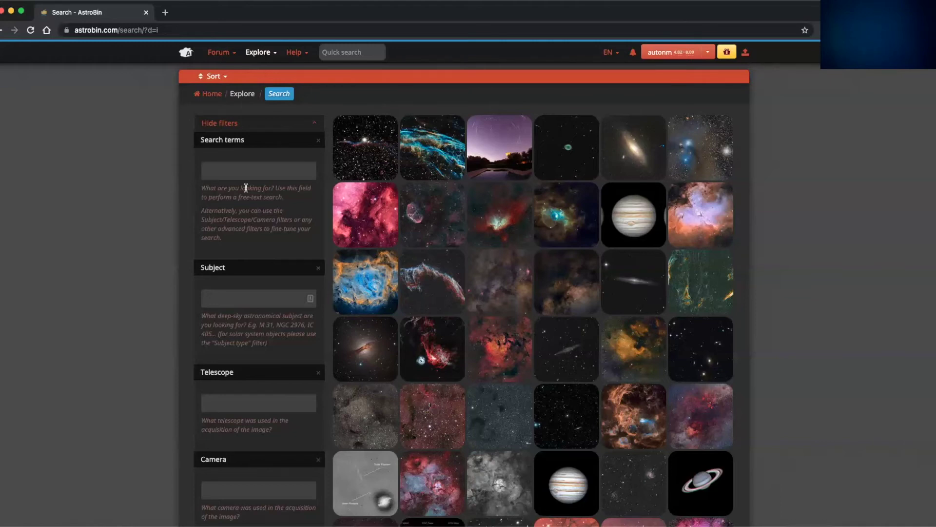
left_click(225, 299)
type("M 45")
key("Return")
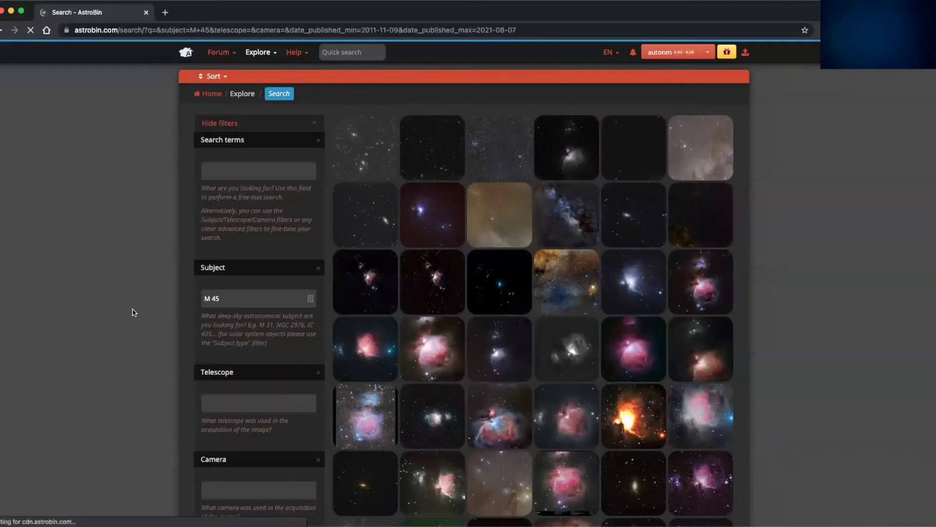
scroll(131, 309, "down", 5)
scroll(132, 312, "down", 5)
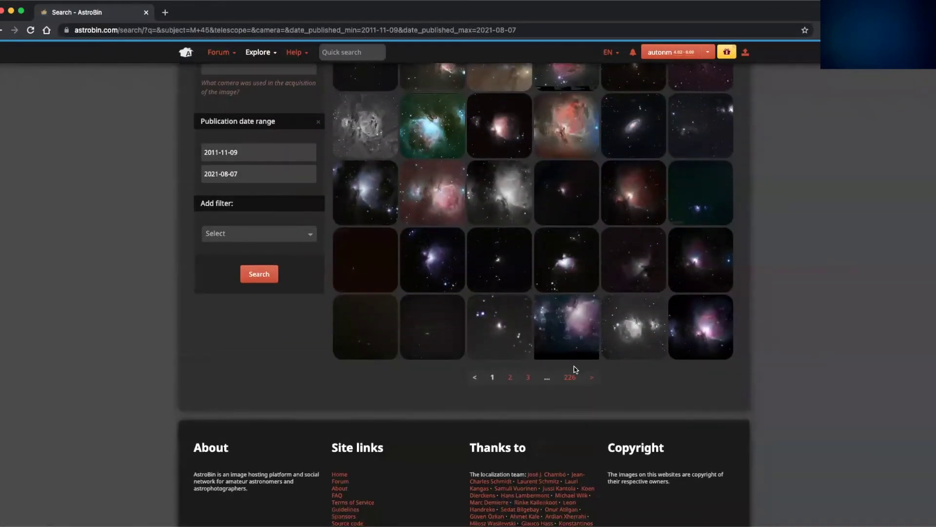
left_click(574, 384)
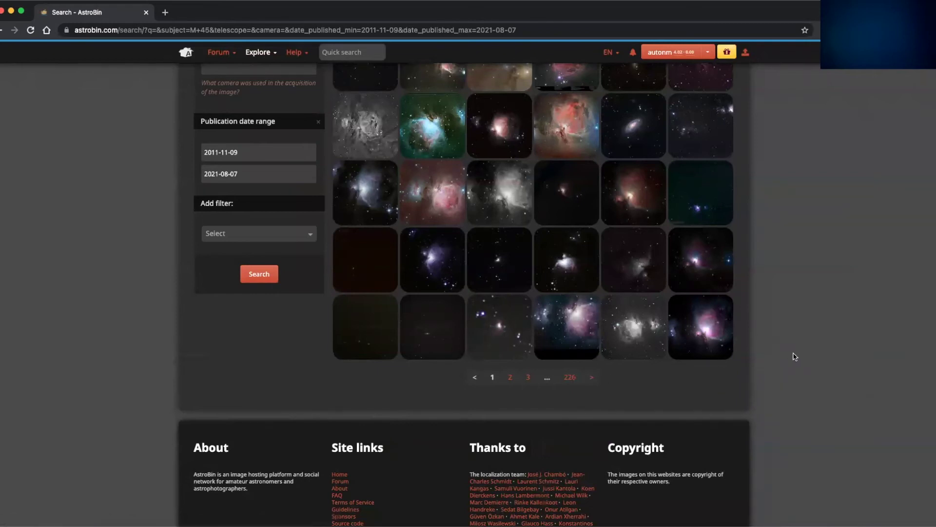
scroll(795, 356, "down", 1)
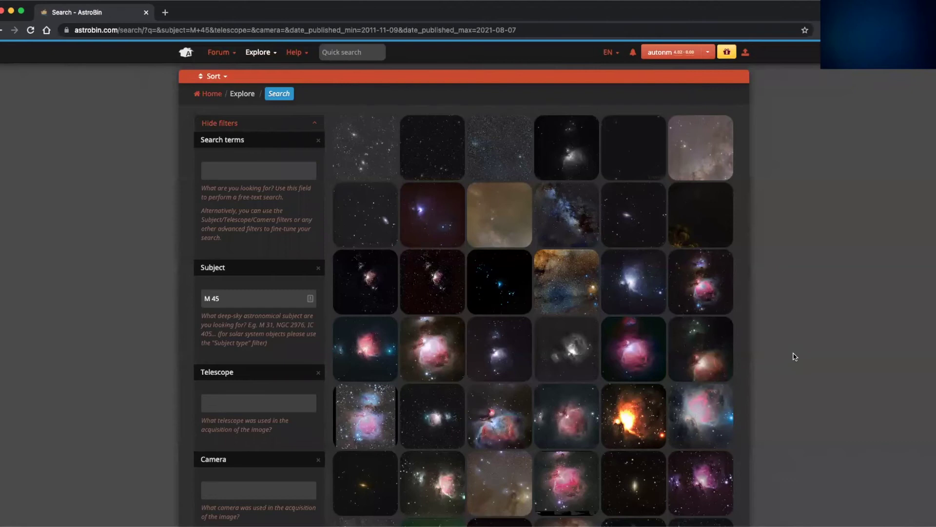
scroll(795, 357, "down", 2)
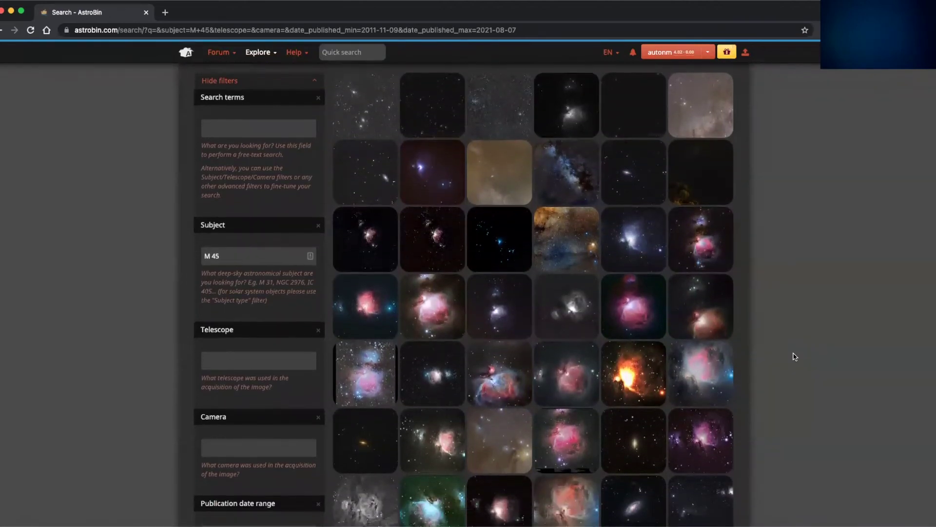
scroll(795, 356, "down", 1)
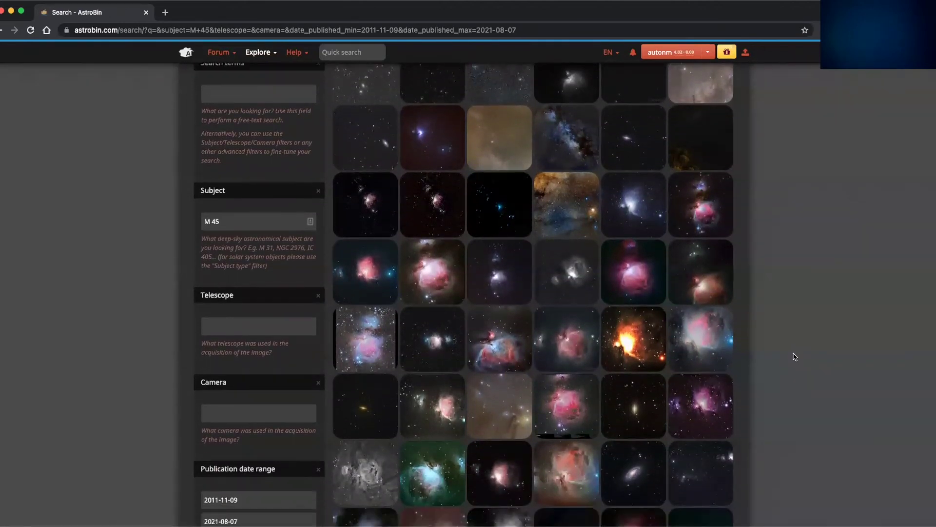
scroll(795, 356, "up", 1)
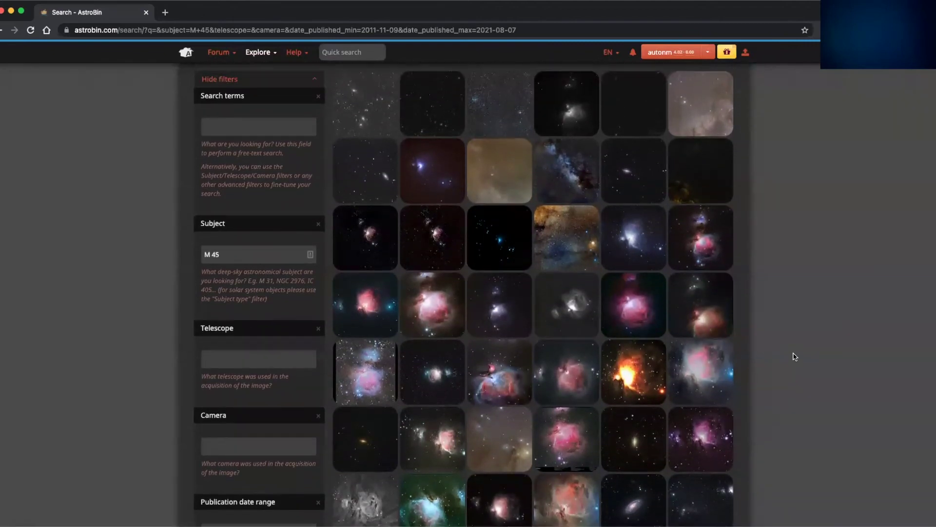
scroll(795, 356, "up", 1)
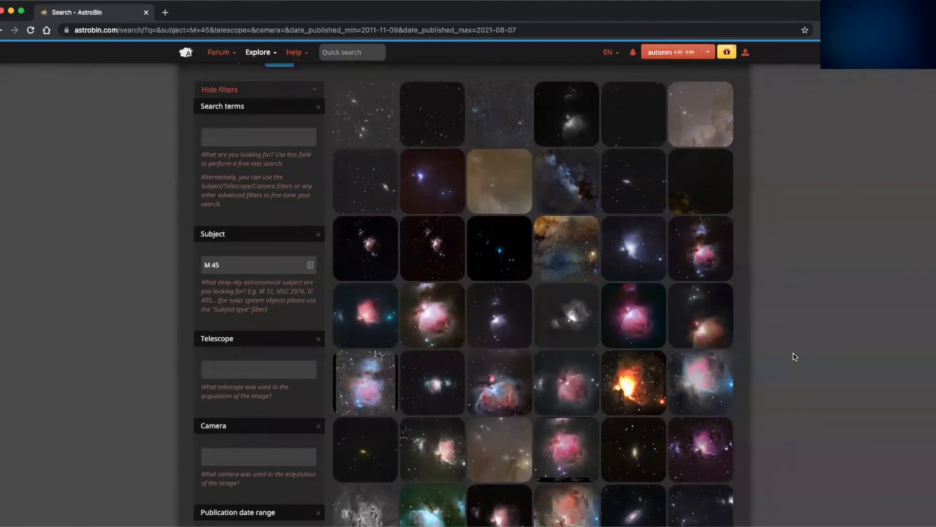
Step: Add telescope filter 80ED to the M 45 search and browse the 8 pages of results
left_click(238, 377)
type("80ED")
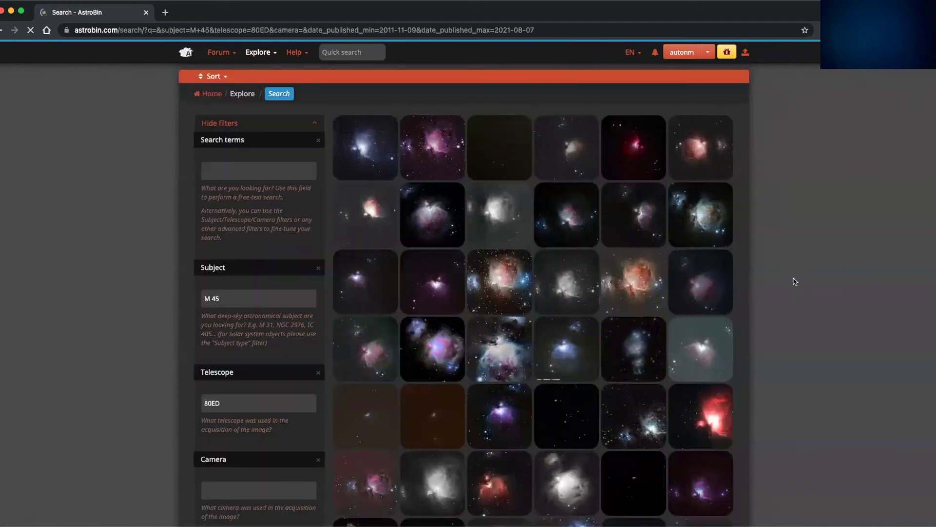
scroll(792, 279, "down", 2)
scroll(792, 279, "down", 9)
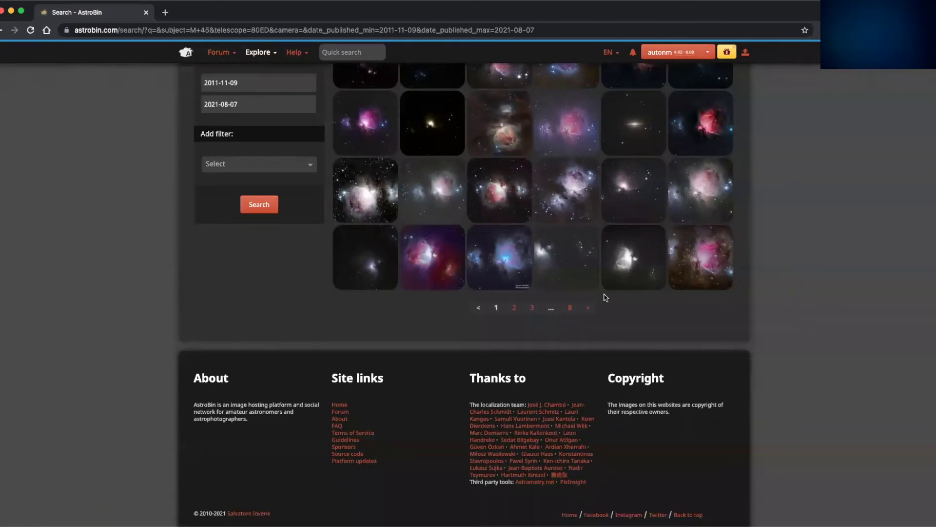
scroll(783, 314, "up", 7)
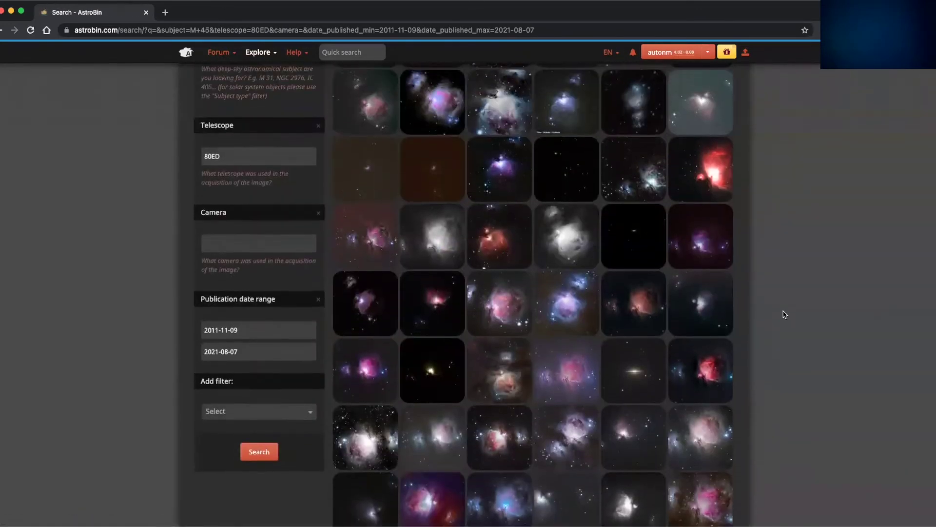
scroll(783, 314, "up", 3)
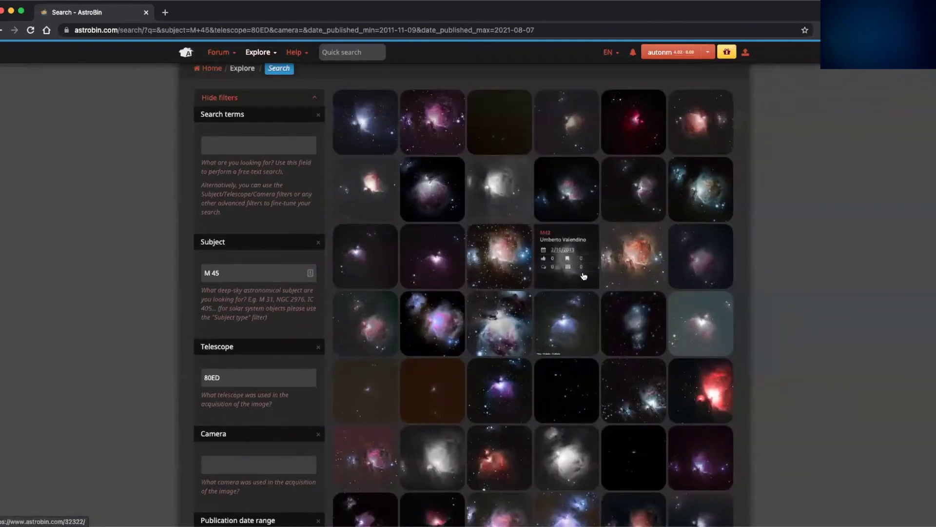
scroll(796, 242, "down", 3)
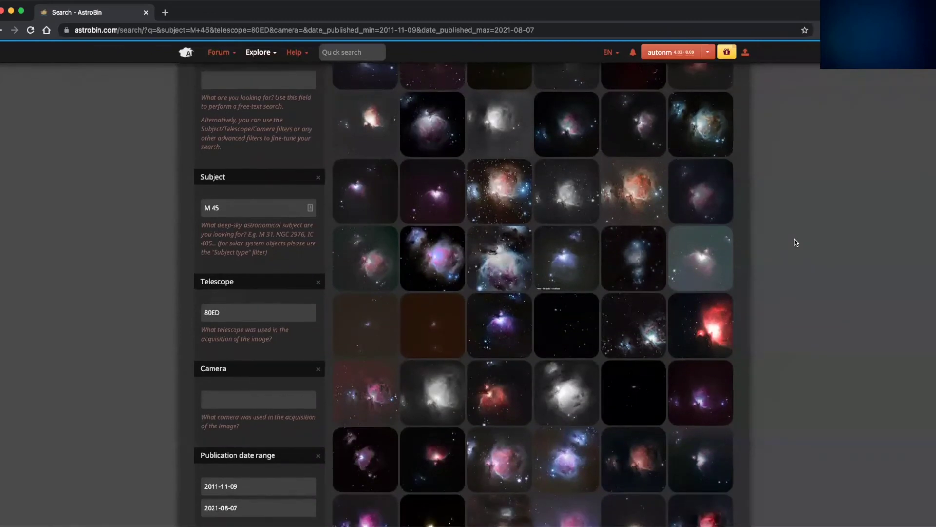
scroll(796, 242, "down", 3)
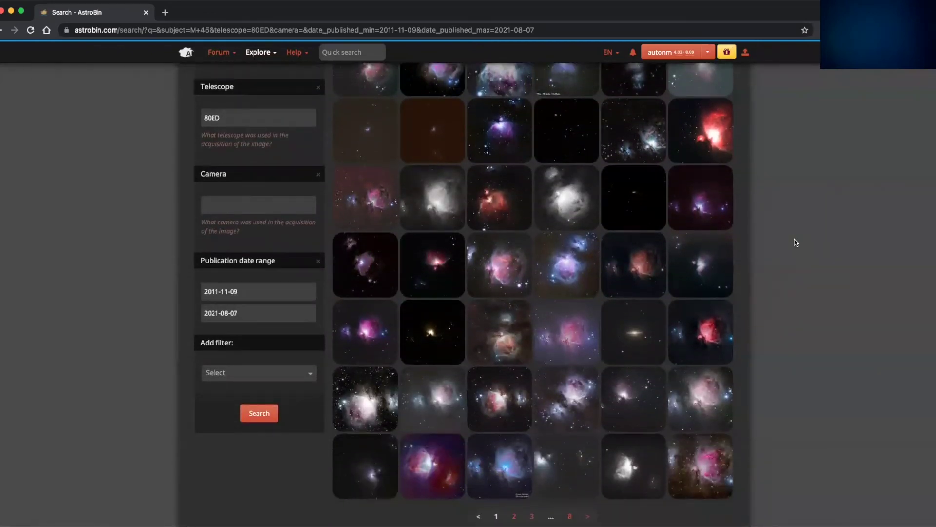
scroll(796, 243, "up", 5)
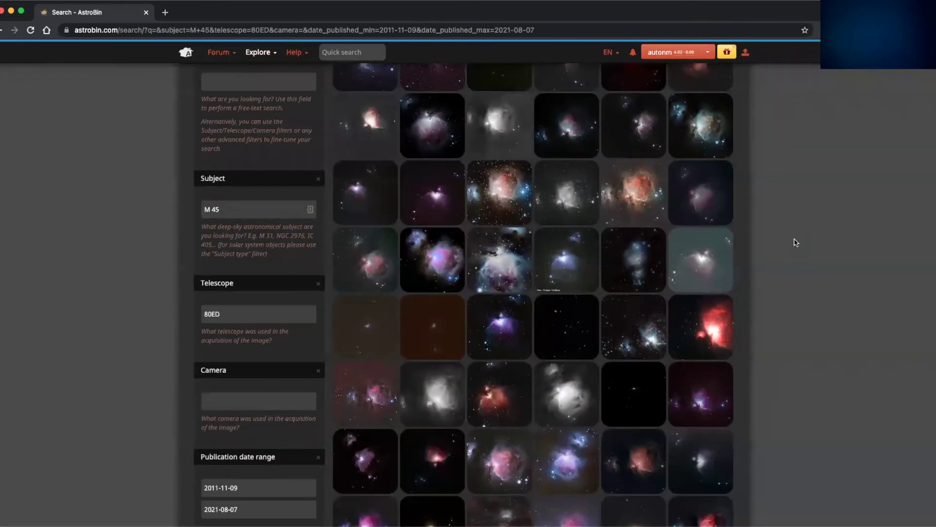
scroll(796, 242, "up", 2)
scroll(795, 243, "down", 2)
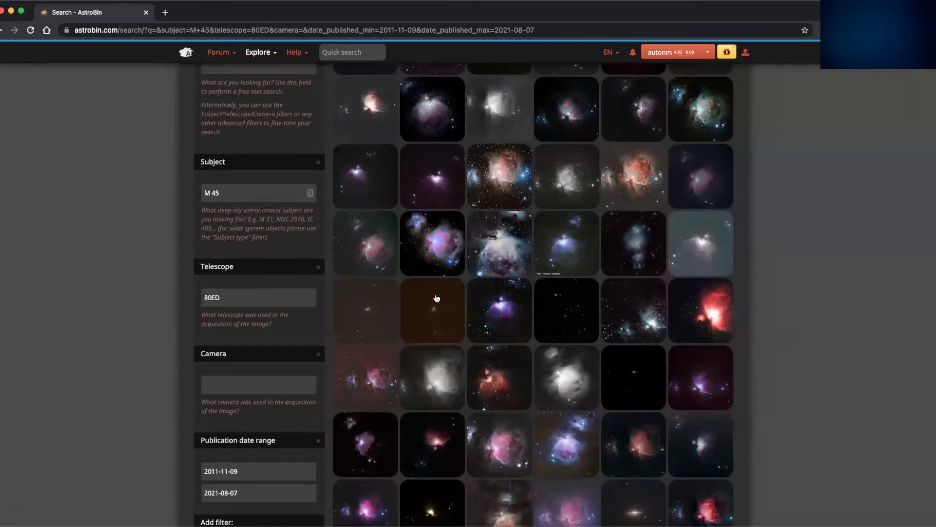
Step: Add camera filter DSLR and rerun the search, leaving seven 80ED thumbnails
left_click(258, 384)
type("DSLR")
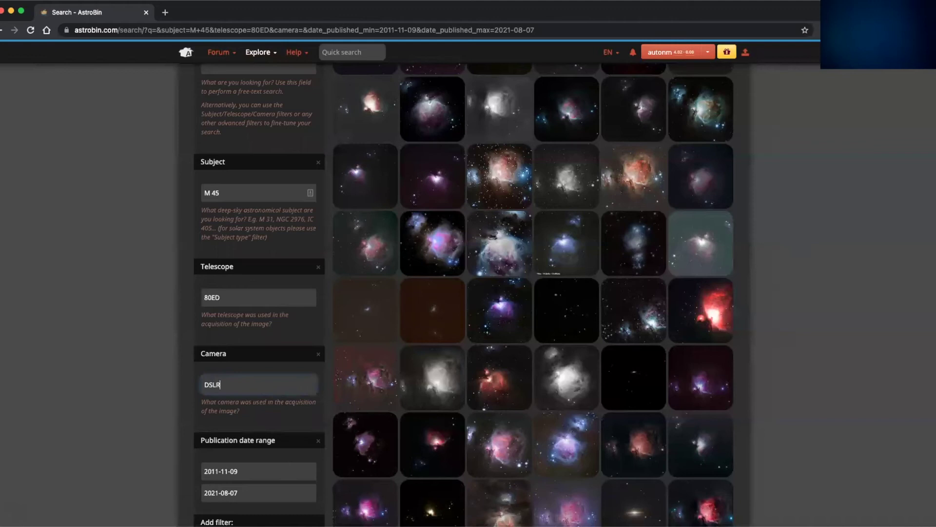
key("Return")
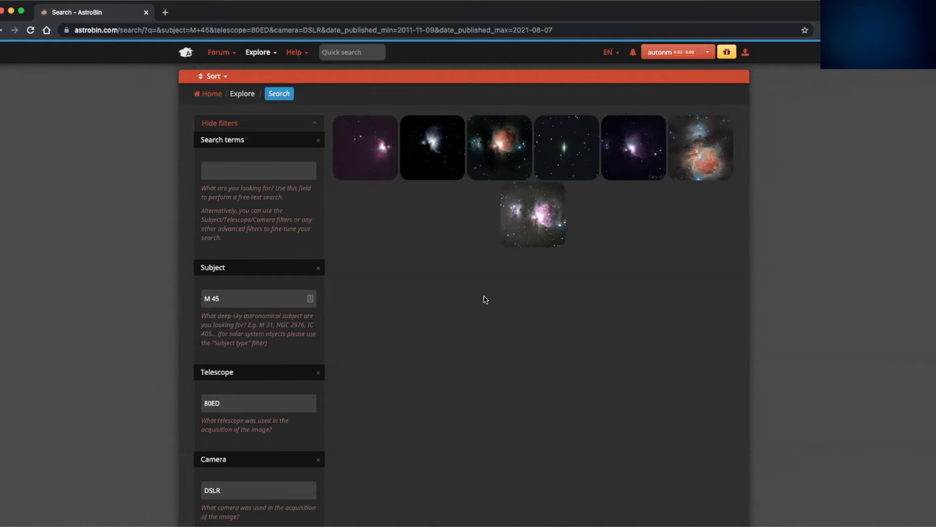
scroll(402, 321, "down", 1)
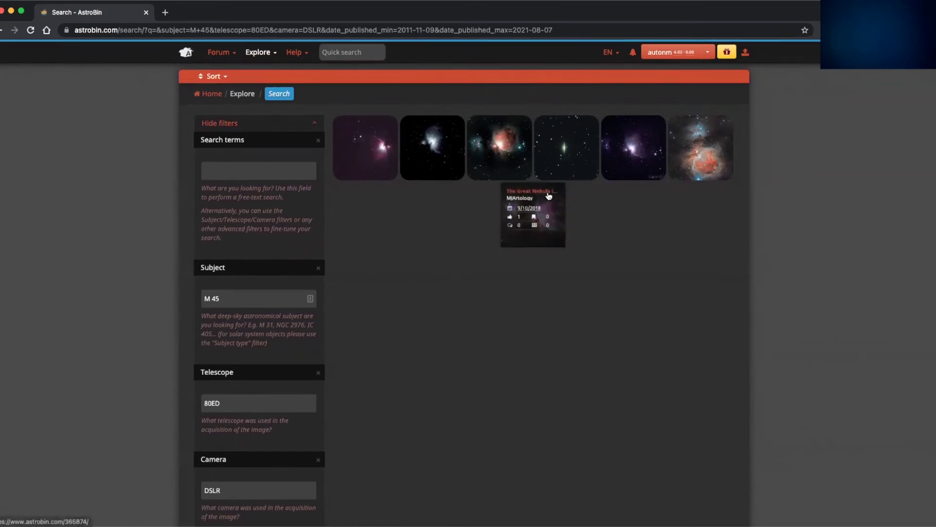
Step: Open The Great Nebula in Orion M42 M43 and review its Skywatcher 80ED and Nikon D750 technical details
left_click(549, 196)
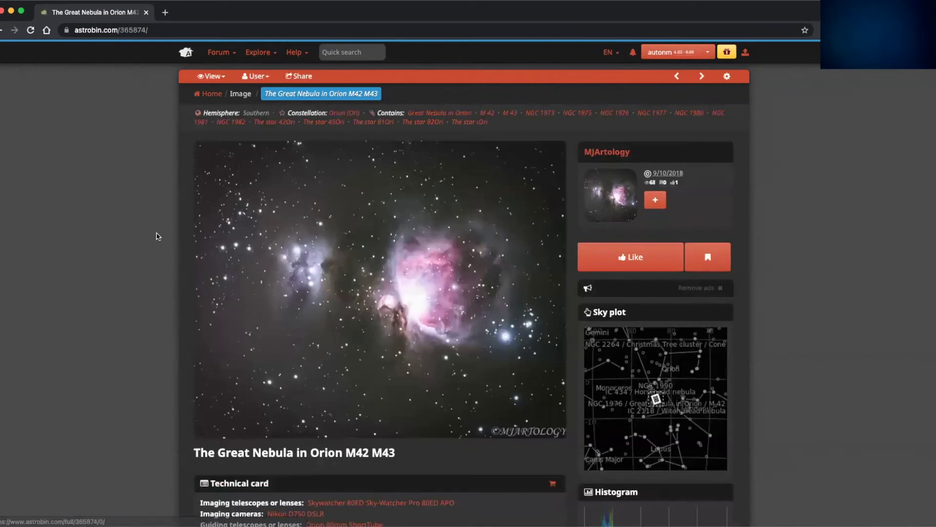
scroll(156, 236, "down", 7)
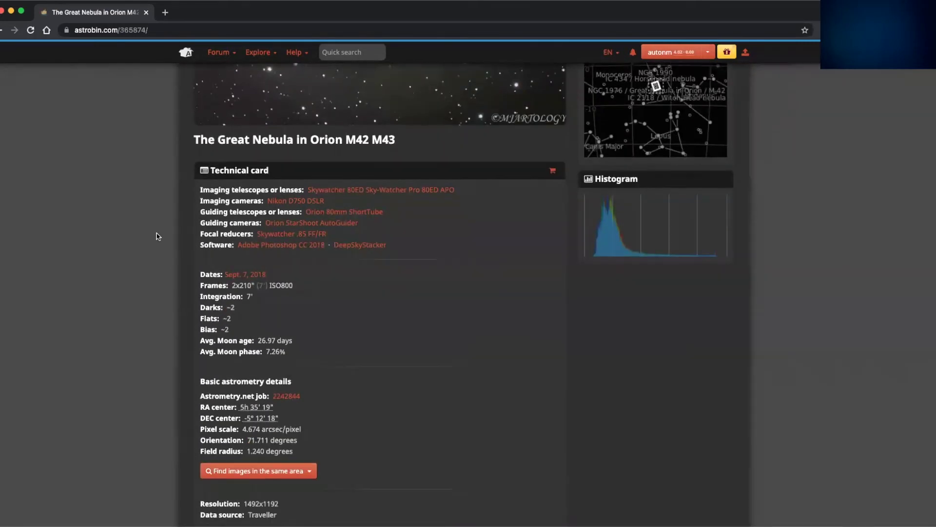
scroll(156, 236, "down", 5)
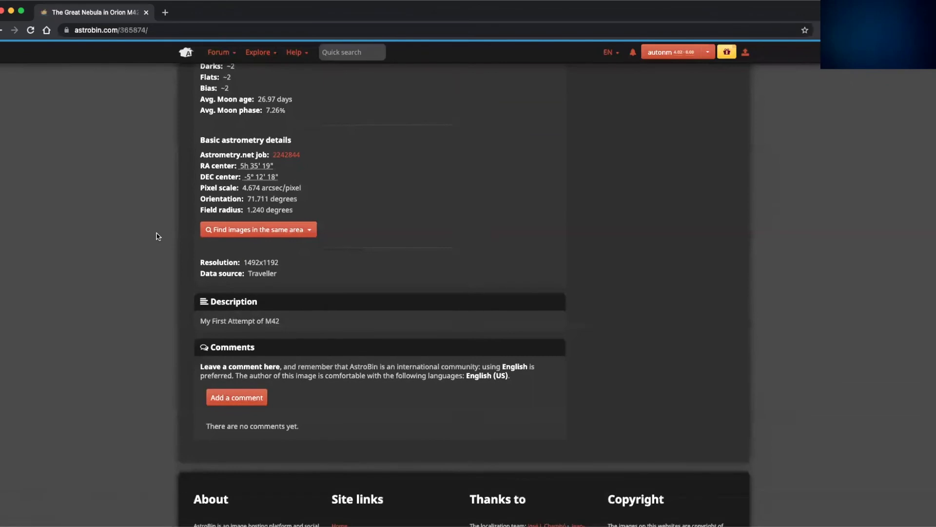
scroll(156, 236, "up", 1)
scroll(156, 236, "down", 3)
scroll(157, 236, "up", 3)
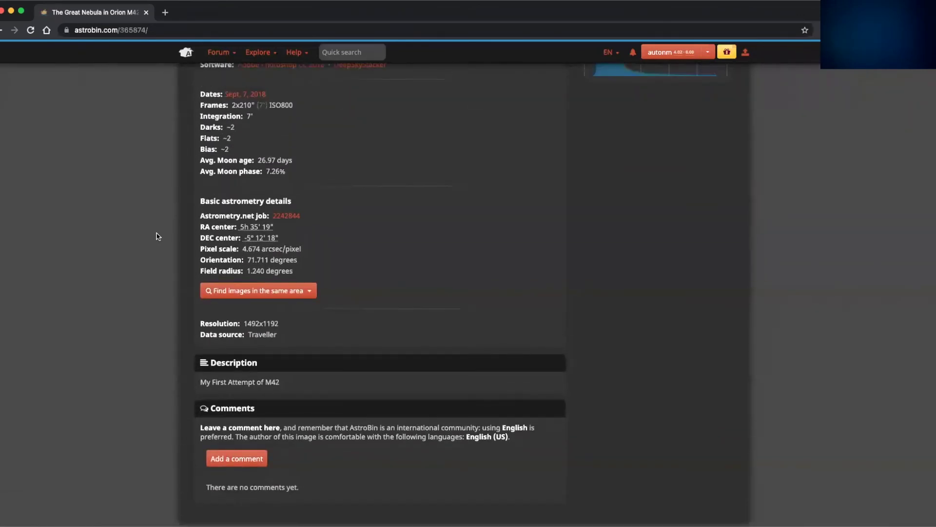
scroll(156, 236, "up", 4)
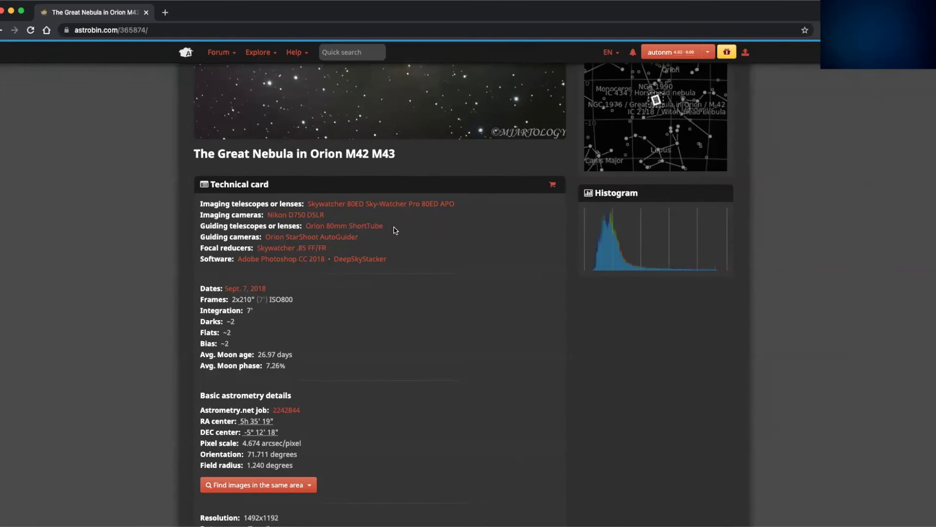
scroll(395, 230, "up", 5)
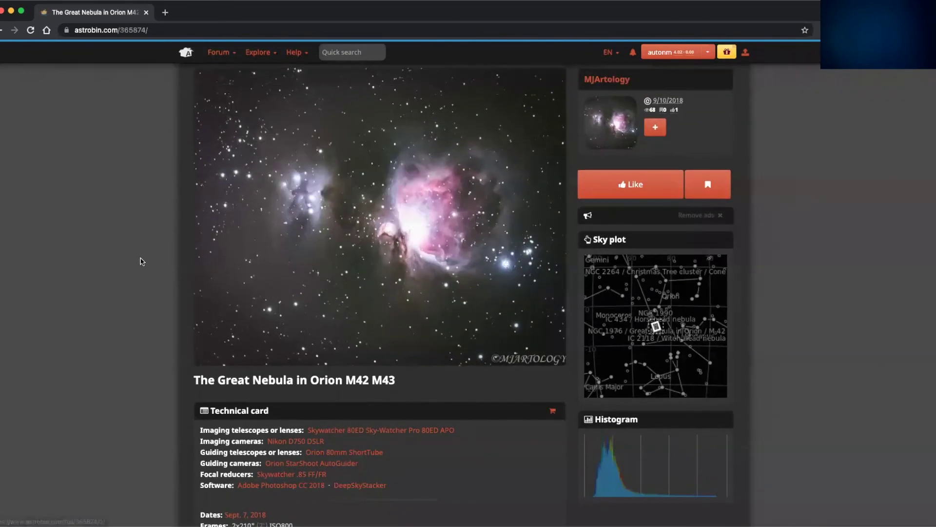
scroll(142, 261, "up", 1)
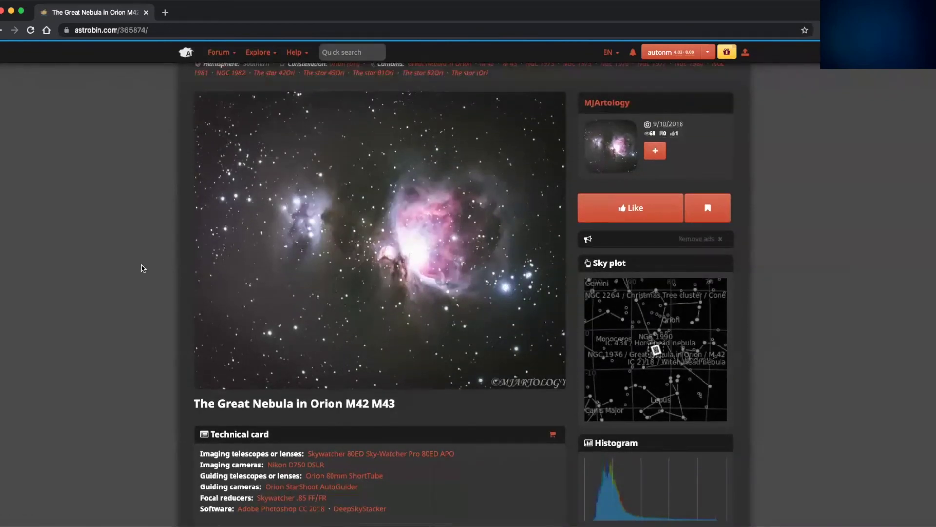
scroll(143, 268, "up", 1)
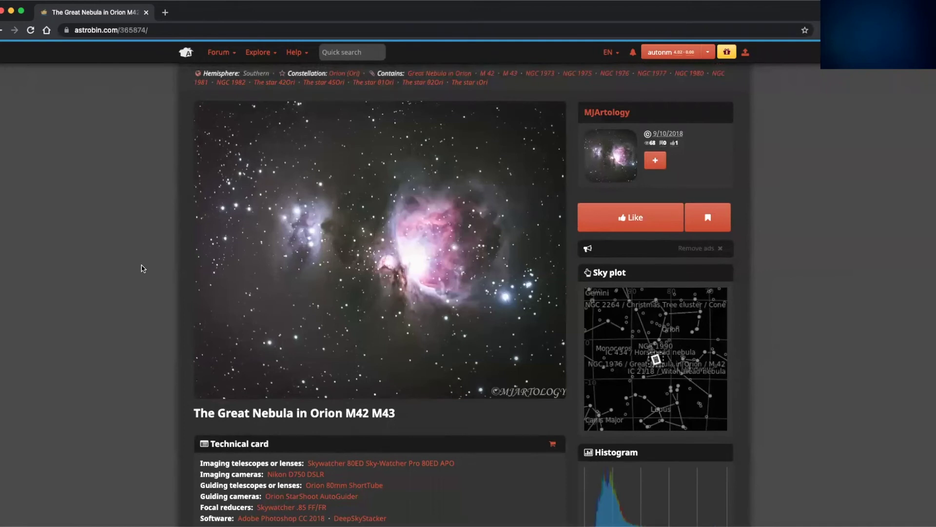
Step: Back in the search results, replace the DSLR camera filter with 294 and rerun, giving 21 results
left_click(2, 31)
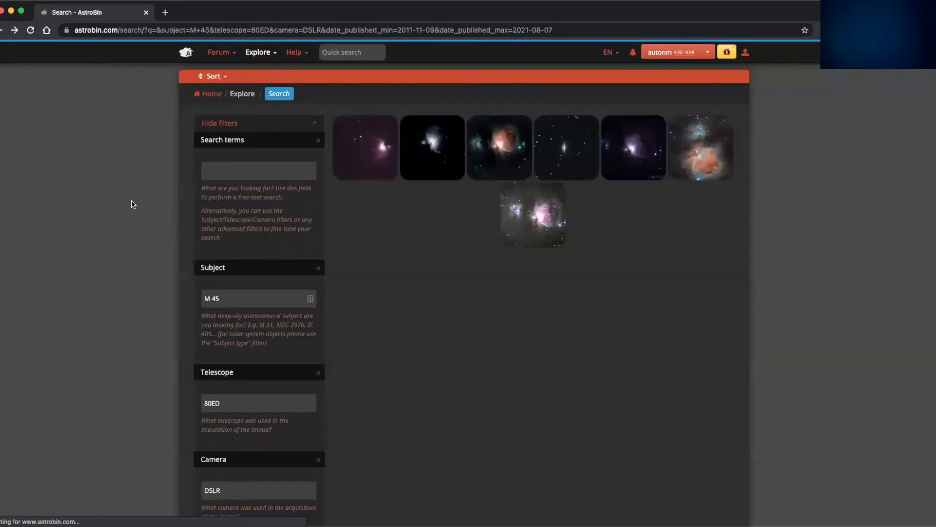
scroll(141, 249, "down", 3)
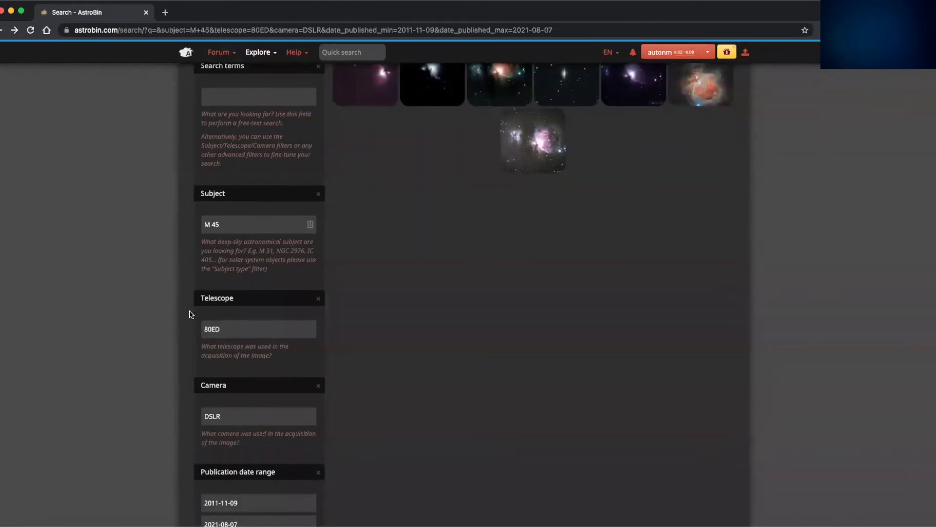
double_click(218, 415)
key("BackSpace")
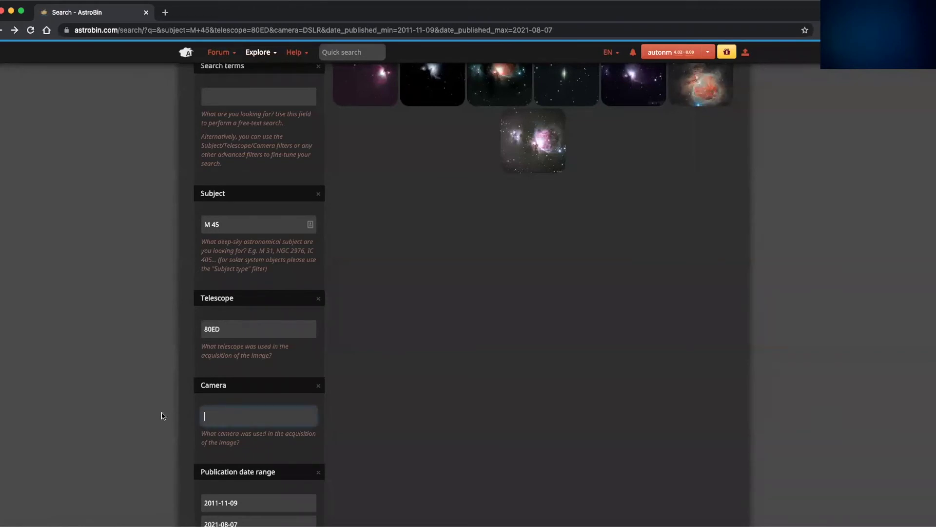
scroll(153, 409, "up", 2)
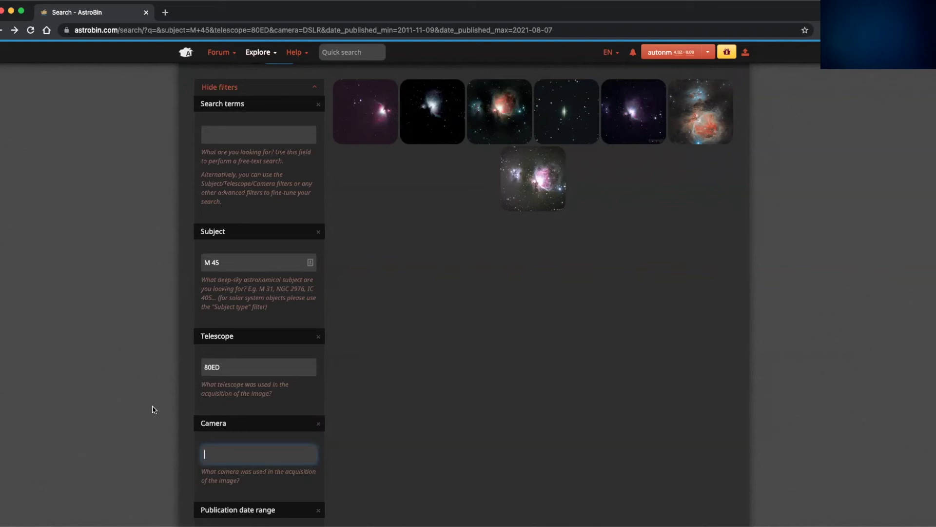
type("294")
key("Return")
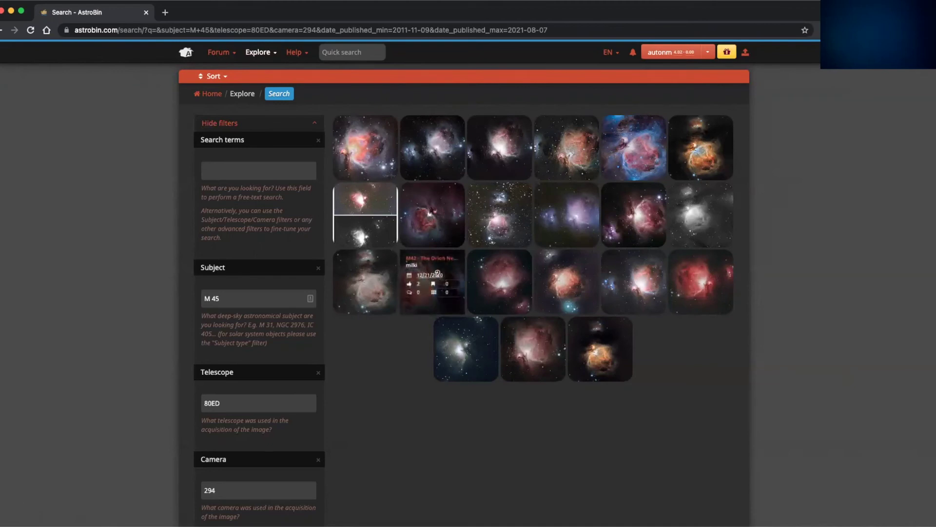
Step: View the M42 - The Orion Nebula image page, then bring up the Top picks gallery
left_click(454, 271)
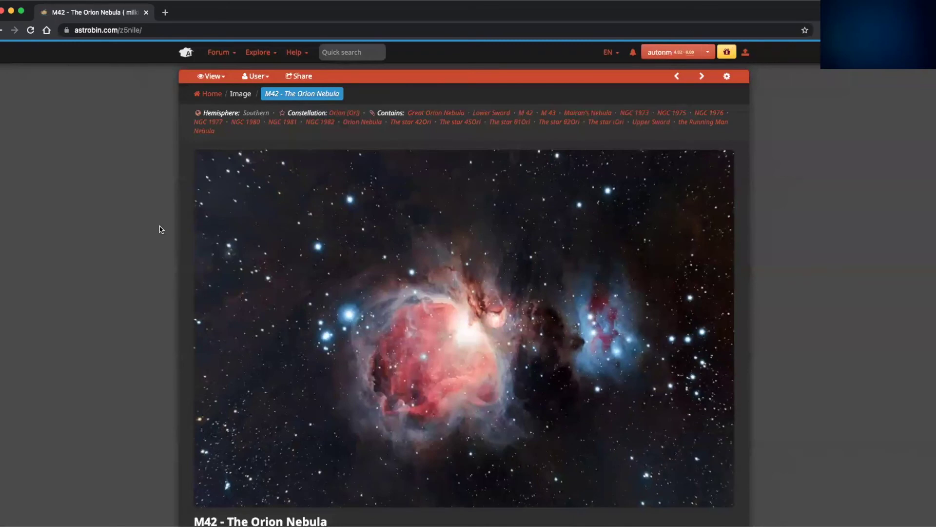
mouse_move(198, 325)
key("super+Left")
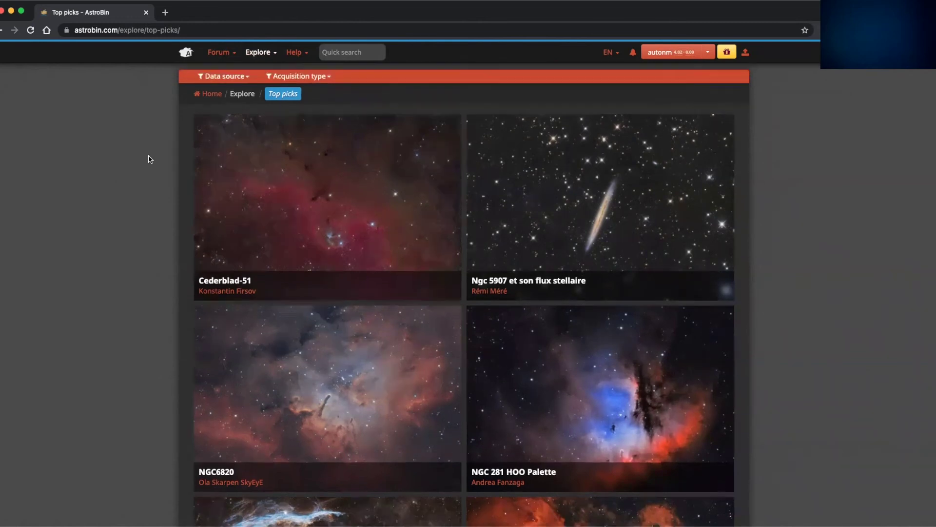
Step: Browse Top picks past Bubble Nebula HaRGB, Sadr region, Lion Nebula and The Cocoon Nebula, then reopen Explore
left_click(272, 52)
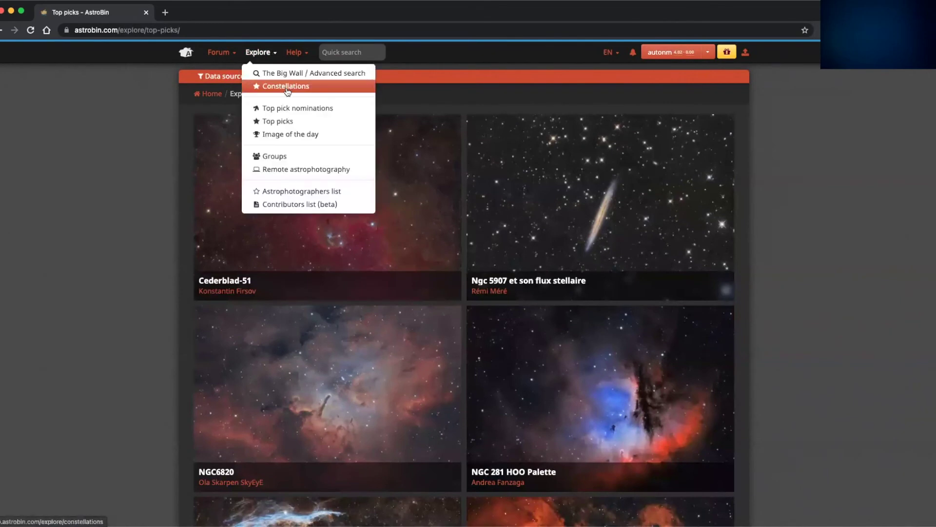
left_click(157, 223)
scroll(151, 216, "down", 6)
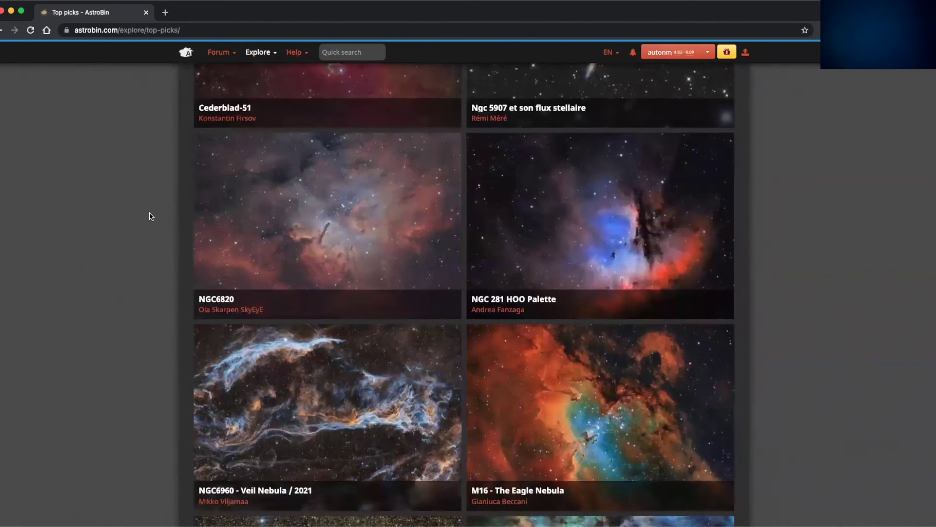
scroll(151, 217, "down", 6)
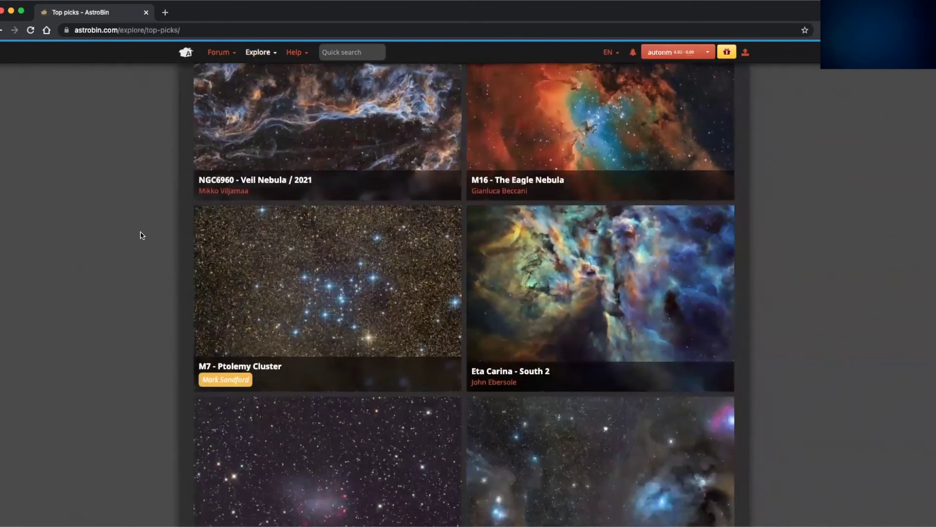
scroll(142, 235, "down", 8)
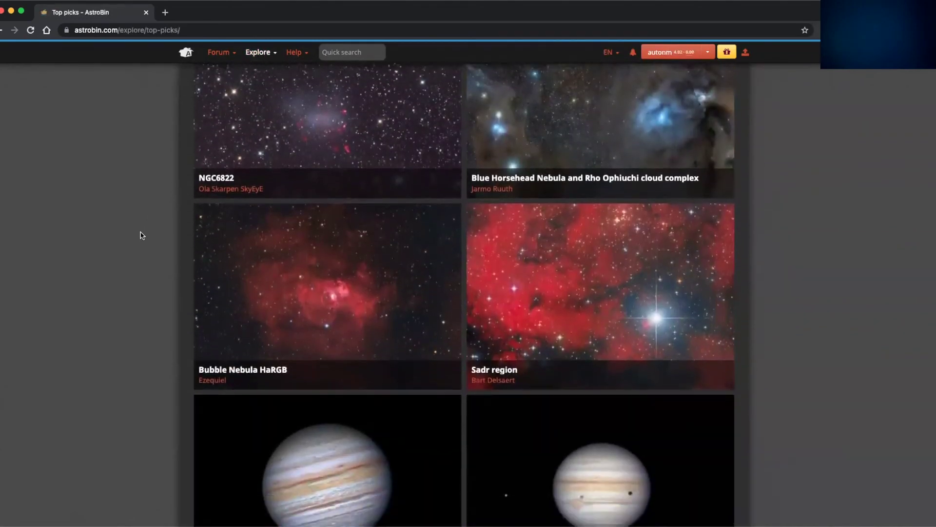
scroll(141, 235, "down", 2)
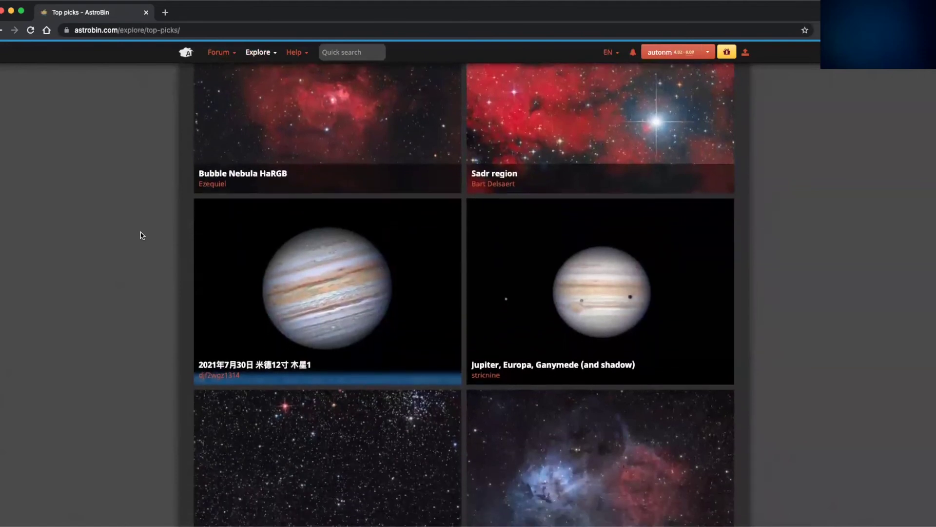
scroll(141, 235, "down", 2)
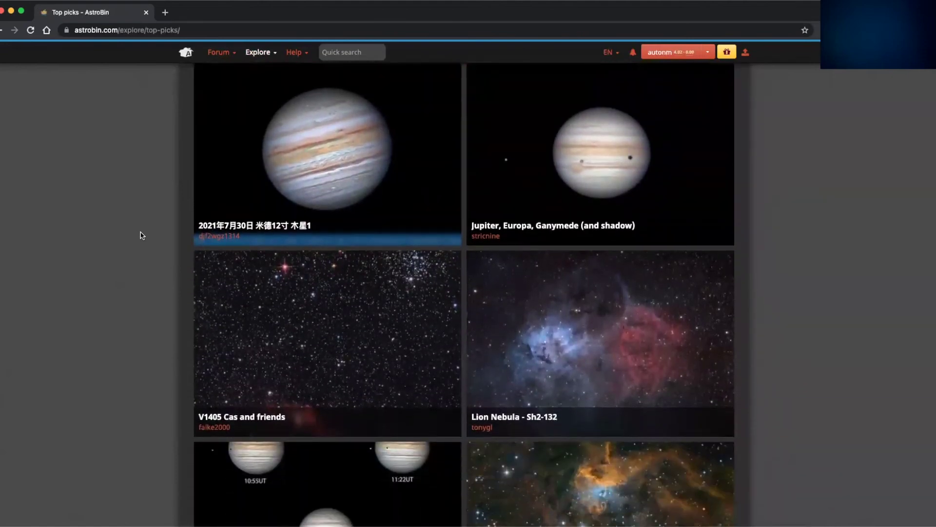
scroll(142, 235, "down", 10)
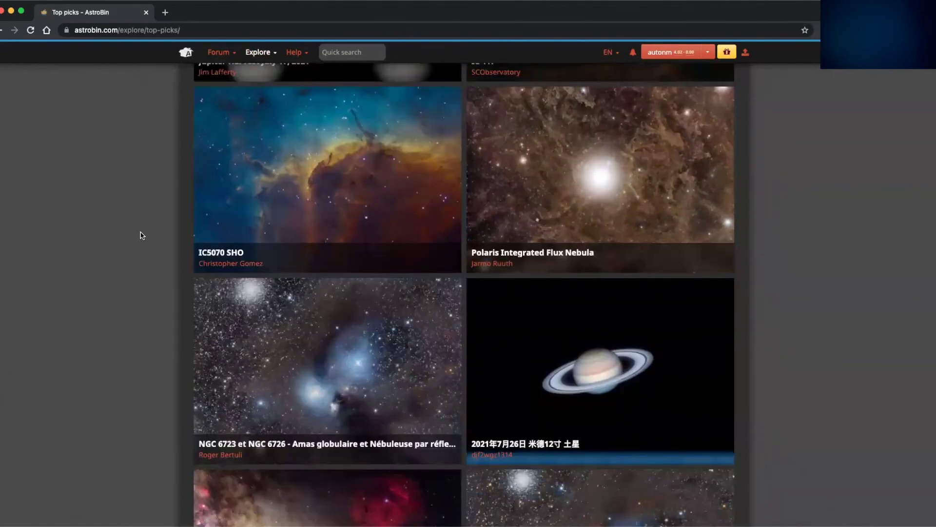
scroll(141, 235, "down", 8)
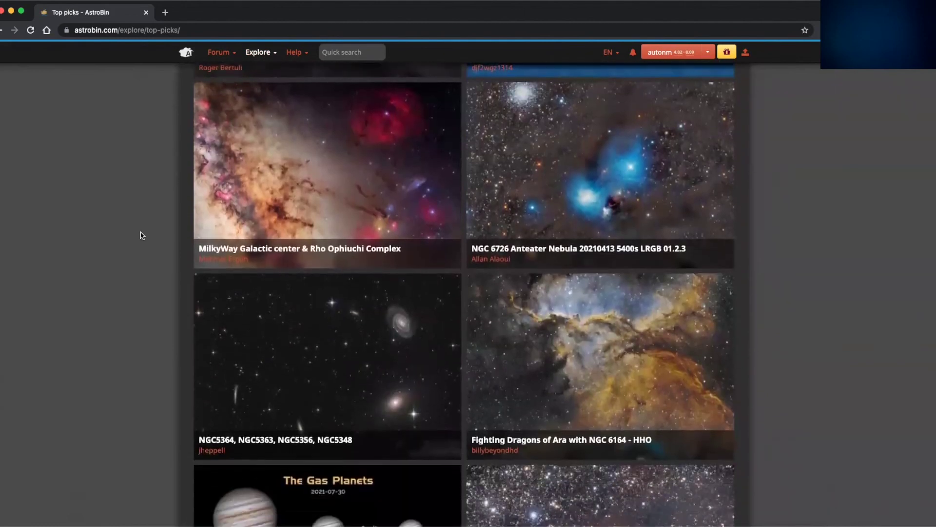
scroll(142, 236, "down", 1)
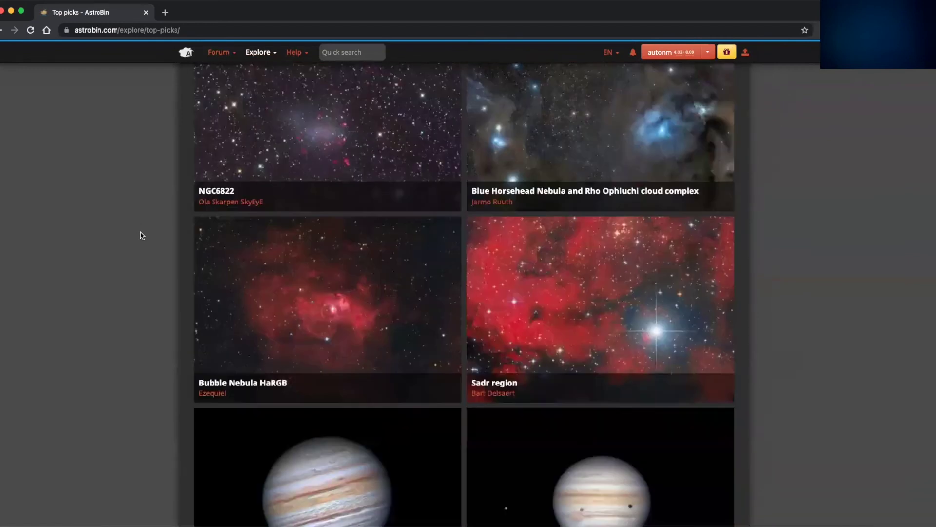
scroll(142, 235, "up", 15)
left_click(275, 52)
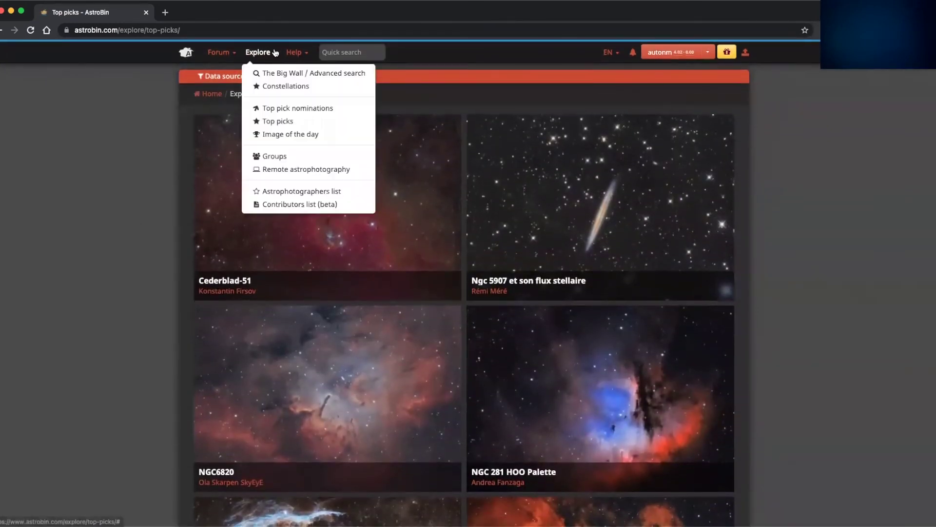
Step: Go to Explore > Image of the day and scroll back through past daily picks
left_click(287, 137)
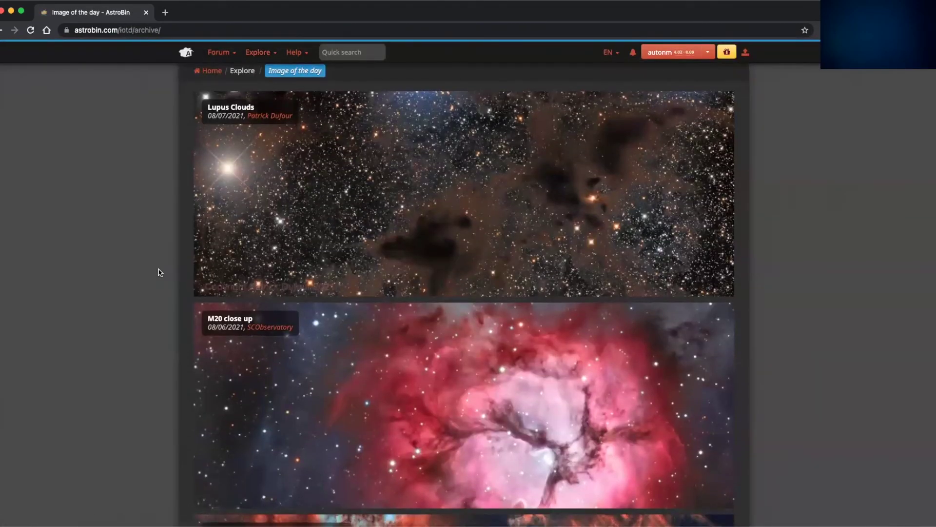
scroll(161, 203, "down", 1)
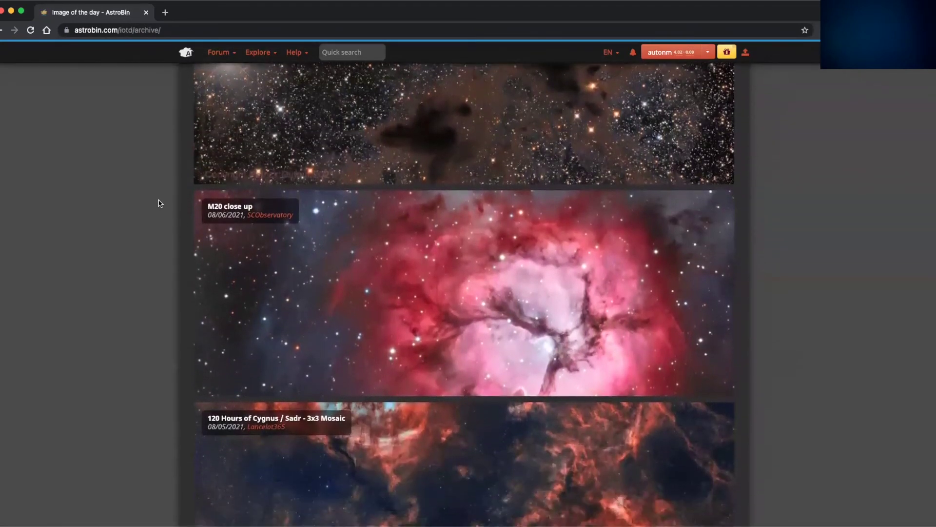
scroll(160, 204, "down", 3)
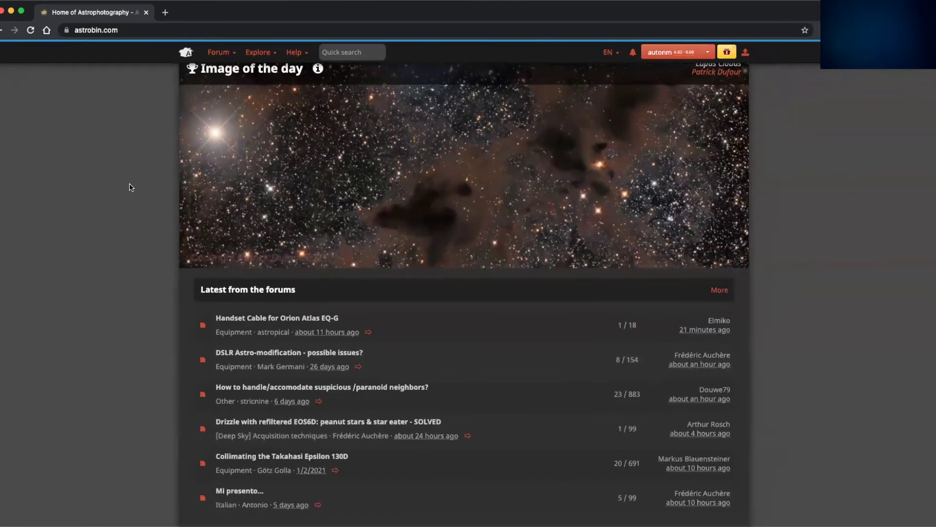
Step: Scroll past the home page forums and stream, then open Upload from the account menu
scroll(131, 186, "down", 3)
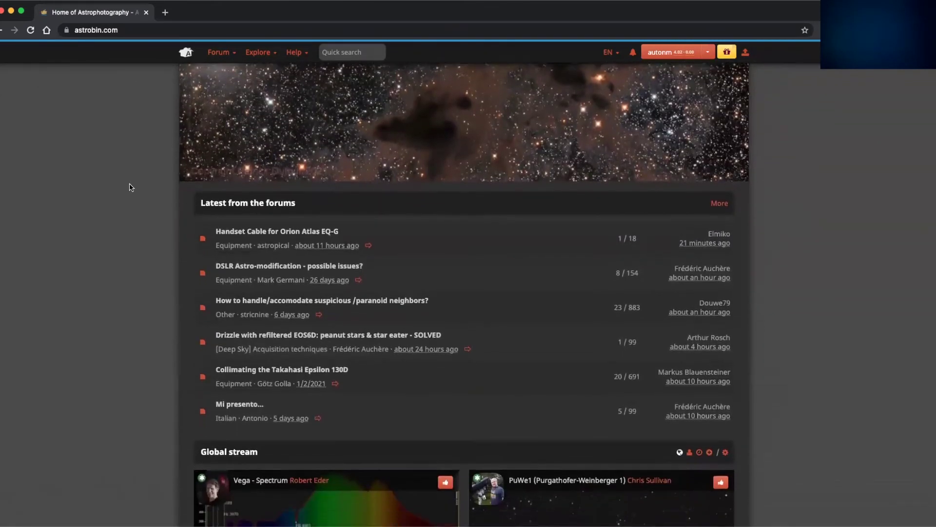
scroll(131, 187, "down", 5)
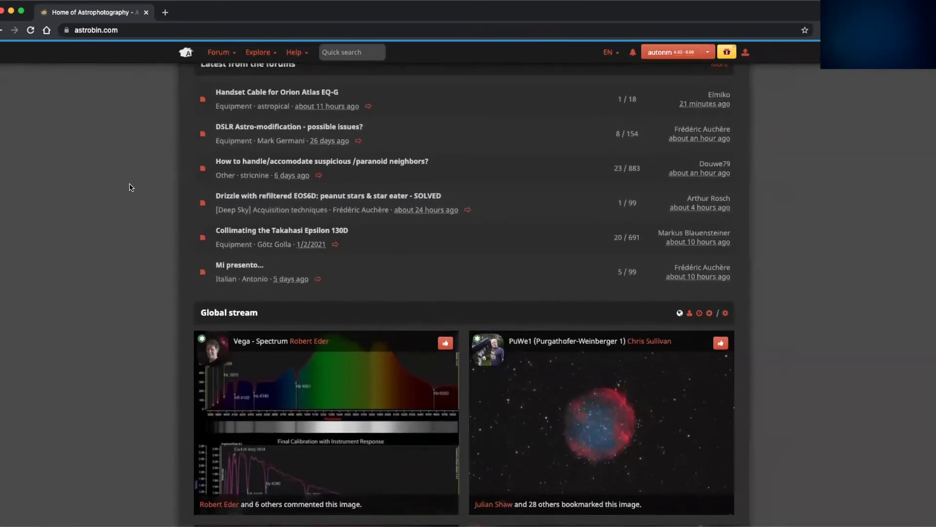
scroll(130, 187, "down", 4)
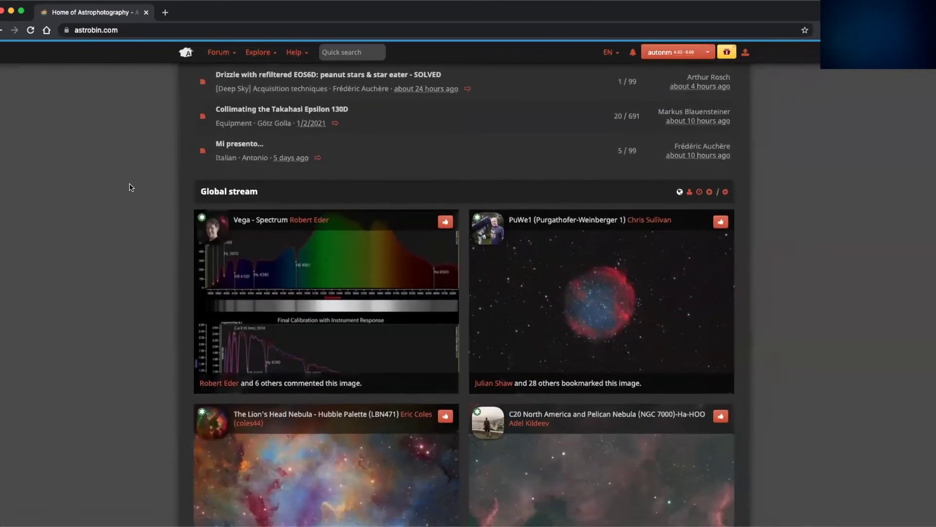
scroll(130, 187, "down", 2)
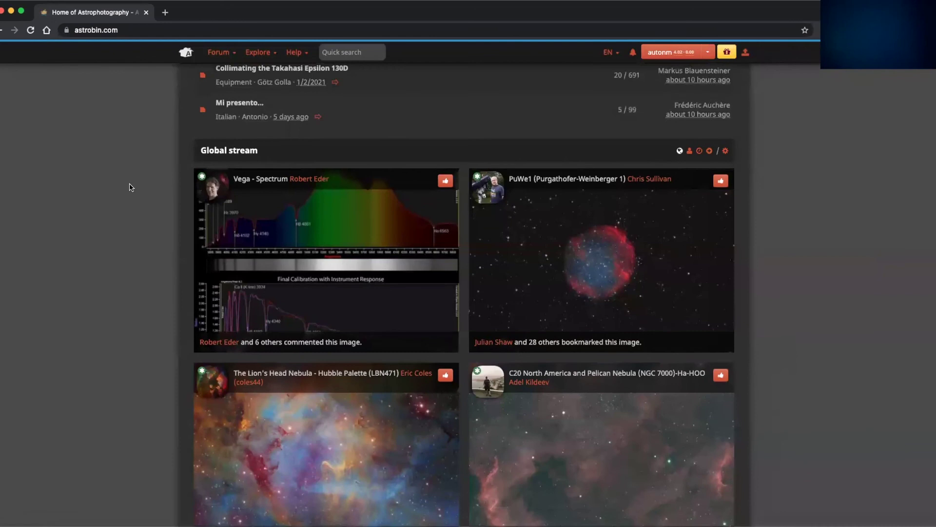
scroll(130, 187, "down", 5)
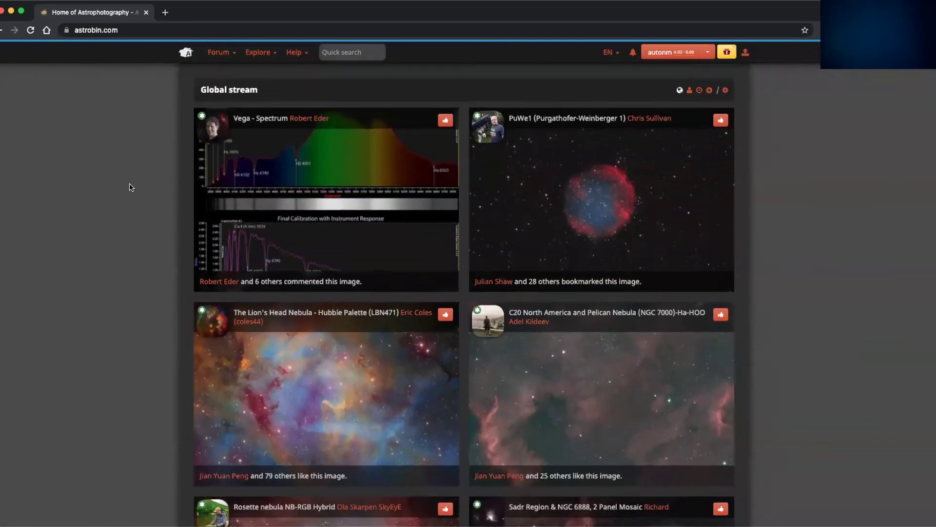
scroll(131, 187, "down", 2)
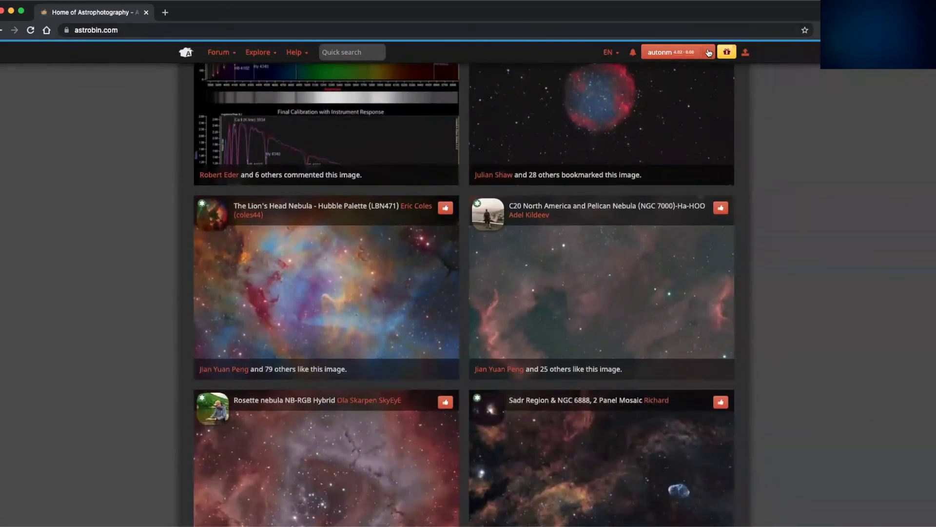
left_click(708, 53)
left_click(683, 82)
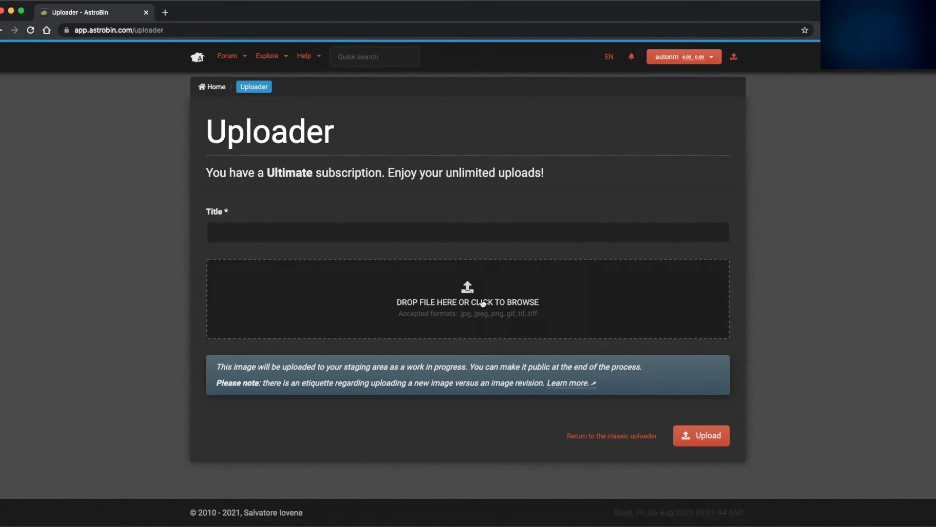
Step: Go to the Forum index through the navbar's Forum > Home
left_click(246, 58)
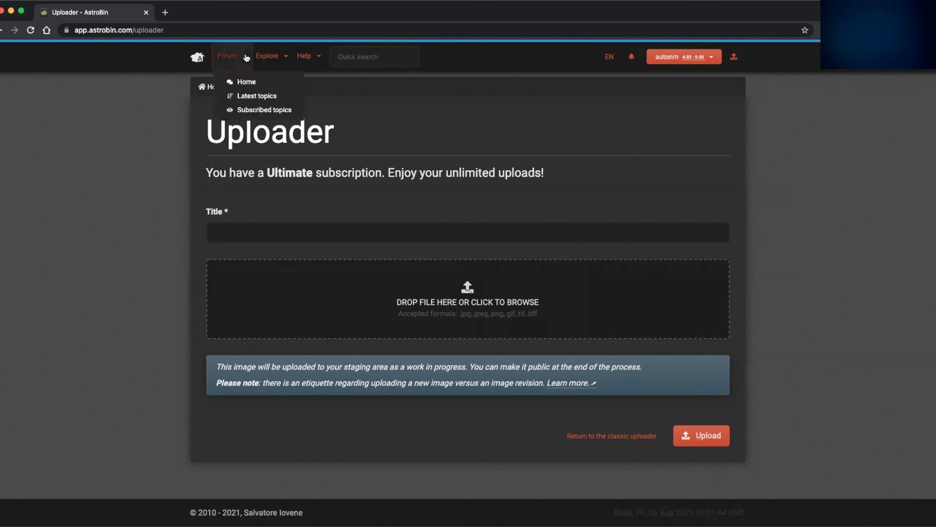
left_click(248, 83)
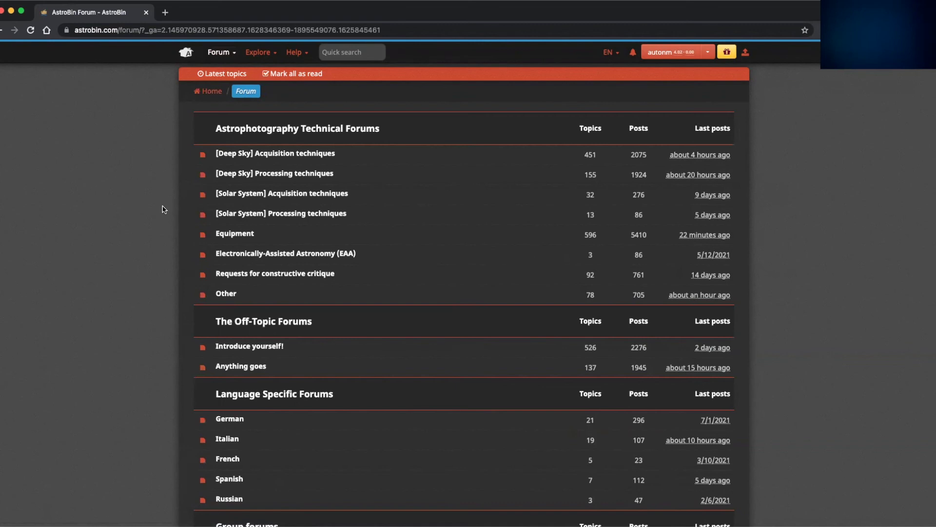
Step: Skim the forum list, then return to the Lupus Clouds Image of the day 08/07/2021 page
scroll(164, 209, "down", 1)
scroll(163, 210, "down", 1)
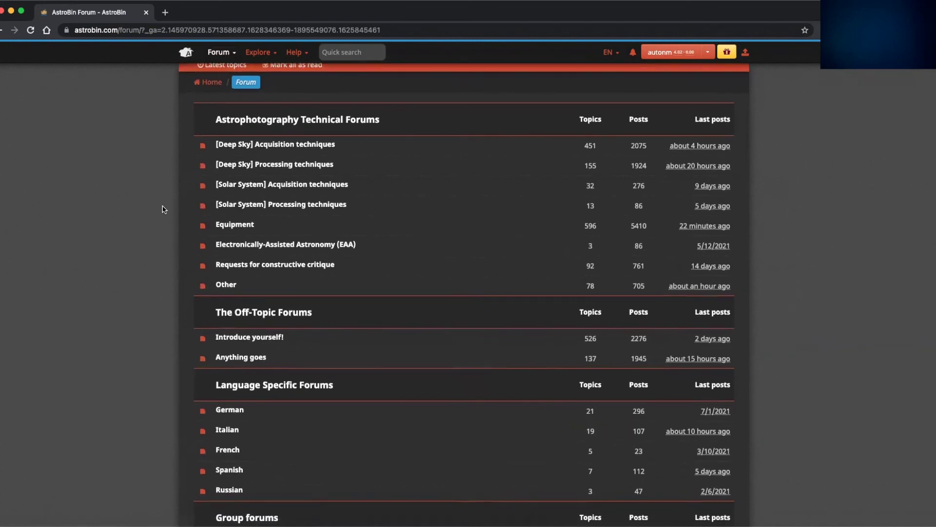
scroll(164, 210, "down", 5)
scroll(163, 210, "up", 6)
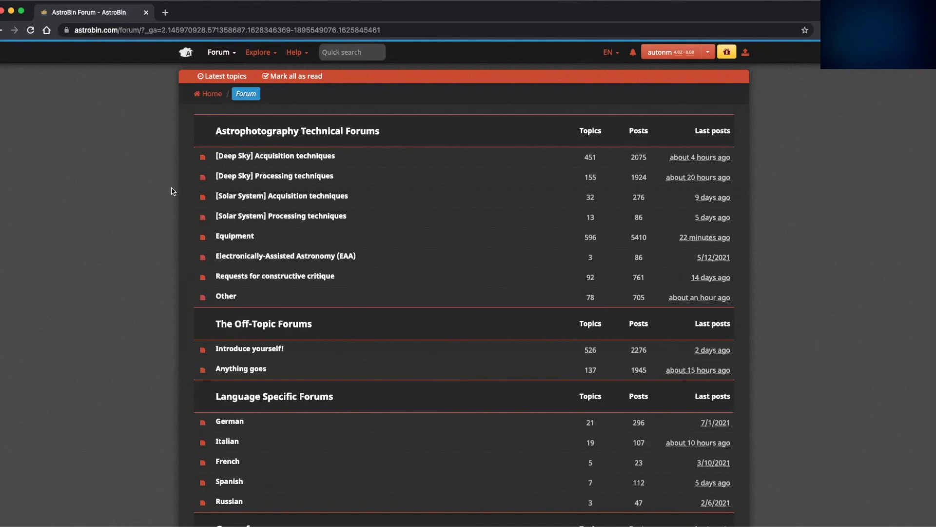
key("super+bracketleft")
scroll(131, 182, "down", 1)
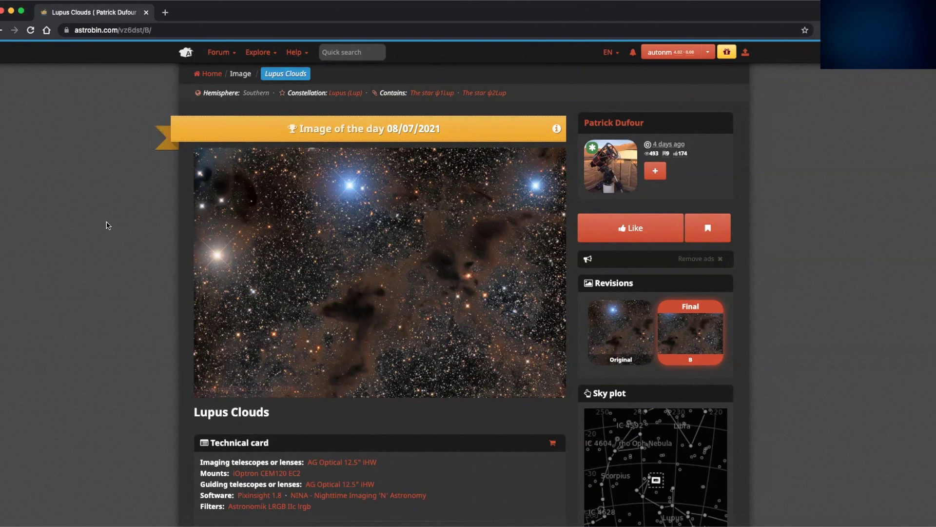
scroll(108, 225, "down", 1)
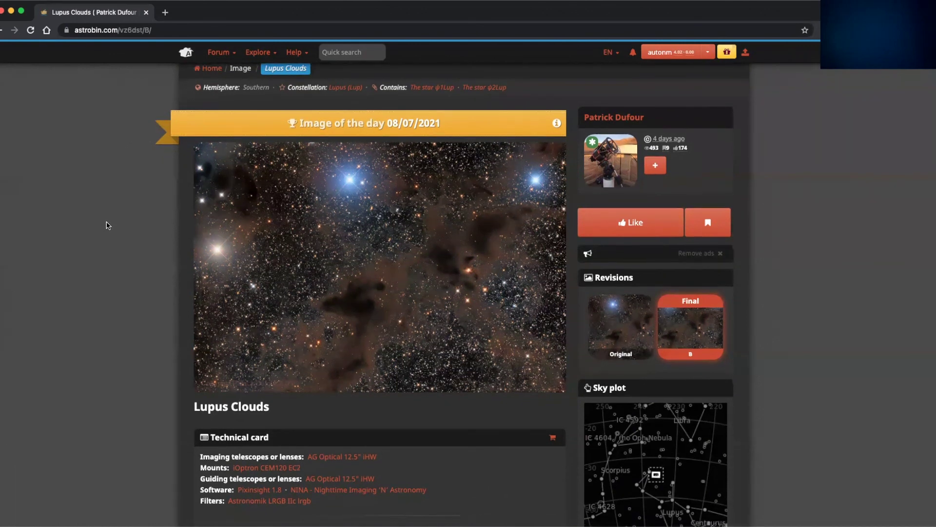